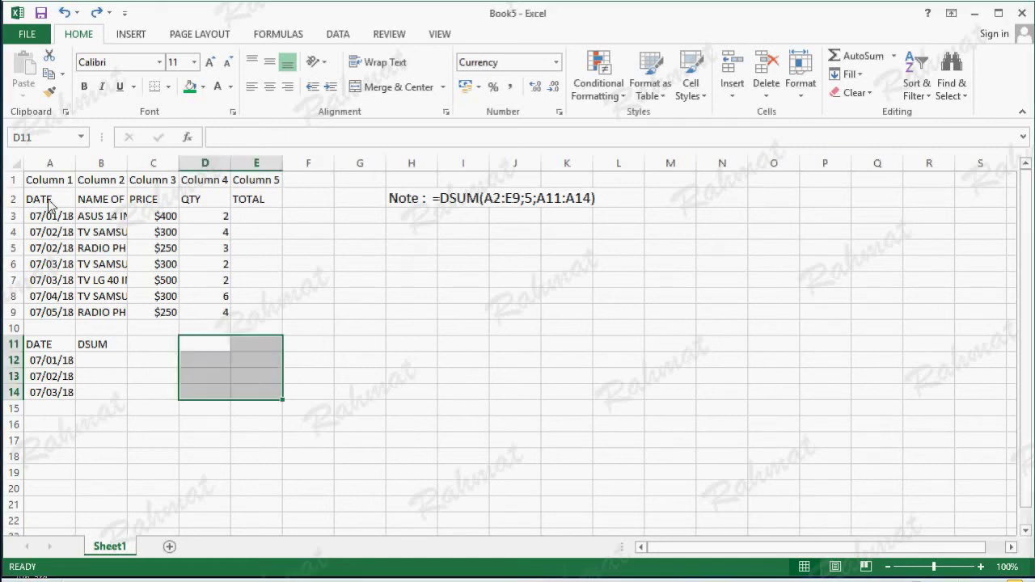
Step: Set cells A2:E14 to font size 14 and widen column A so the dates fit
{"action": "mouse_move", "coordinate": [48, 198]}
{"action": "left_mouse_down"}
{"action": "mouse_move", "coordinate": [176, 339]}
{"action": "mouse_move", "coordinate": [257, 394]}
{"action": "left_mouse_up"}
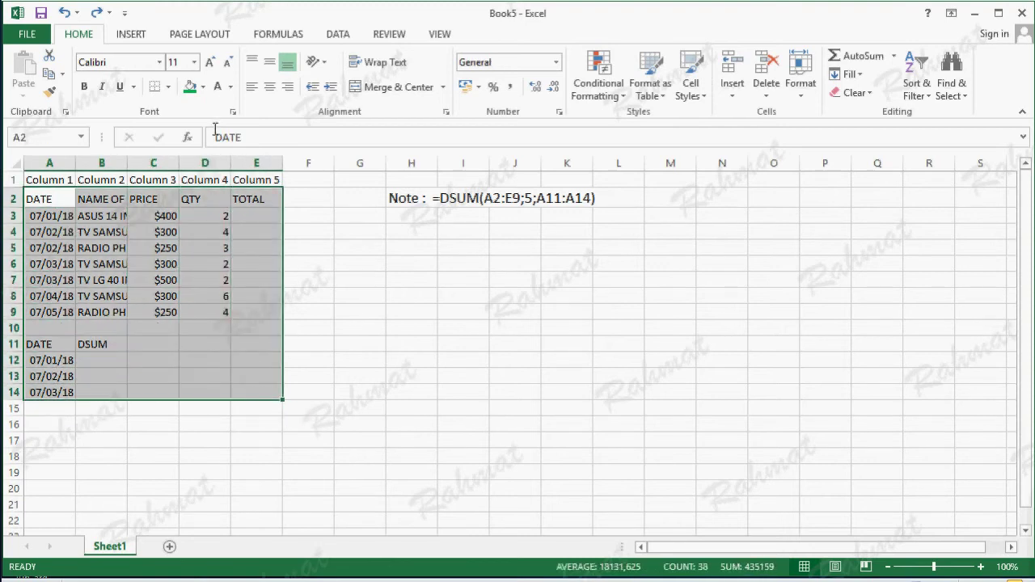
{"action": "left_click", "coordinate": [195, 63]}
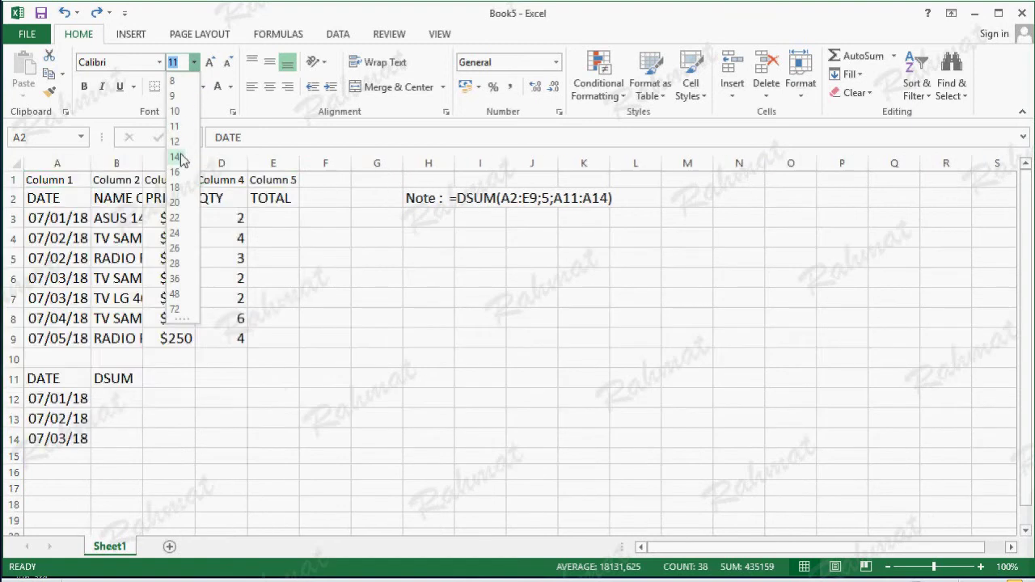
{"action": "left_click", "coordinate": [180, 154]}
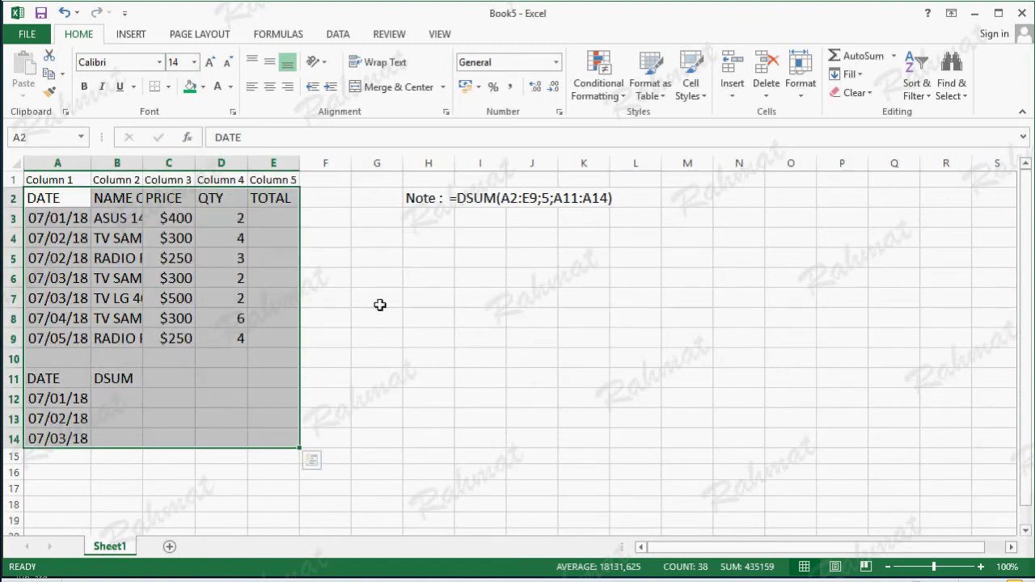
{"action": "left_click", "coordinate": [375, 301]}
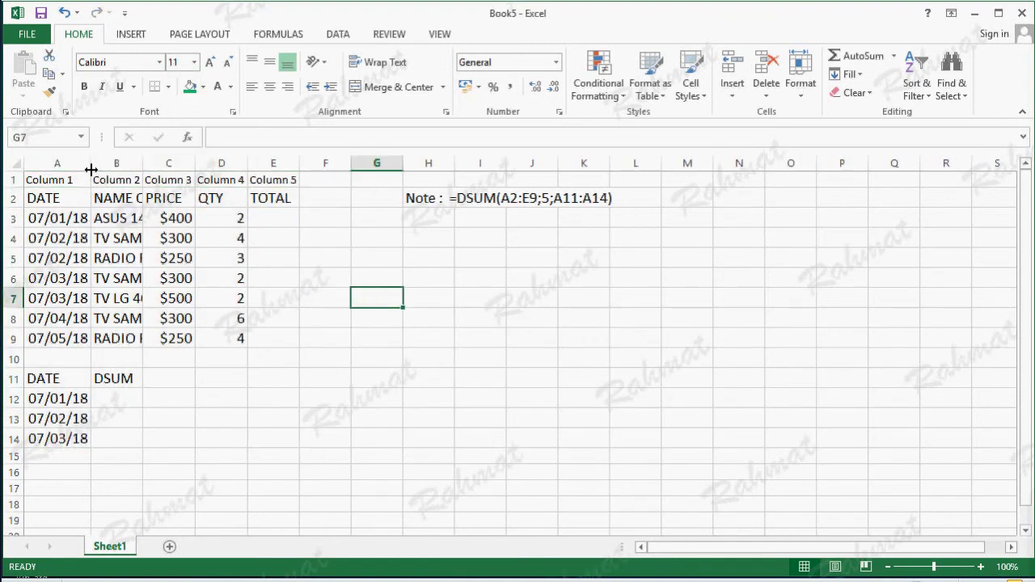
{"action": "left_click_drag", "start_coordinate": [91, 168], "coordinate": [296, 165]}
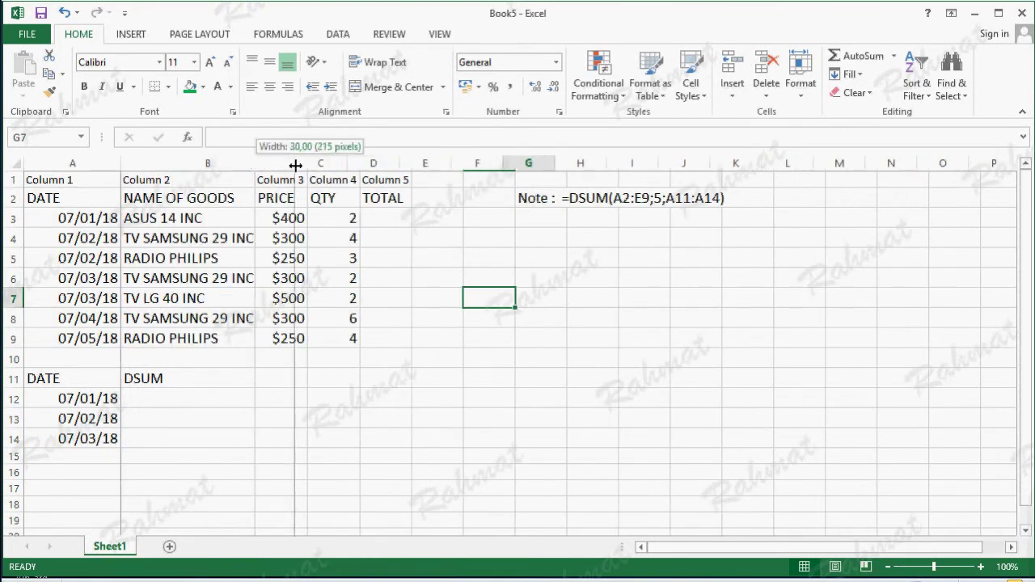
{"action": "left_click", "coordinate": [427, 221]}
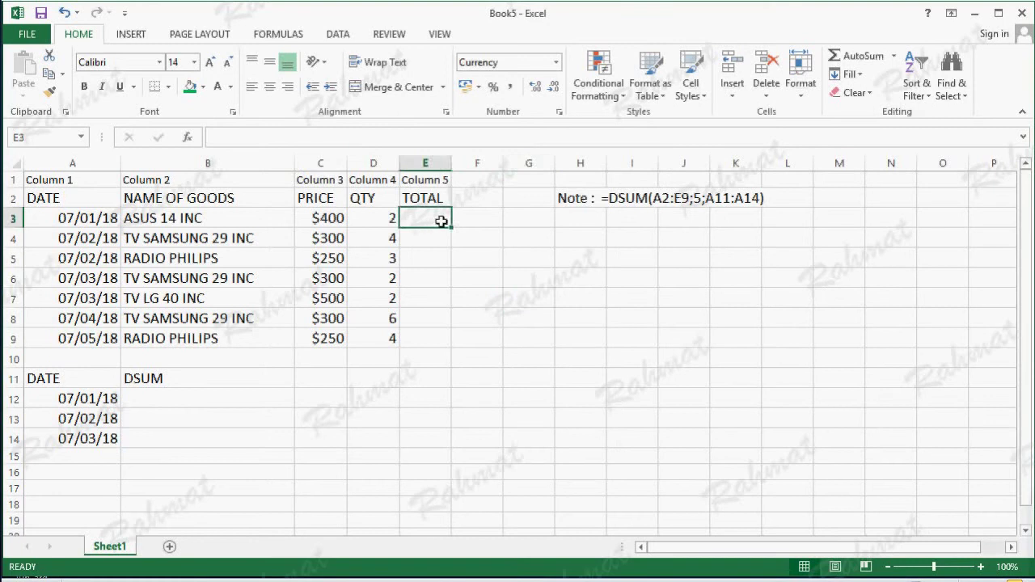
Step: Enter =C3*D3 in E3 so the first total reads $800
{"action": "type", "text": "="}
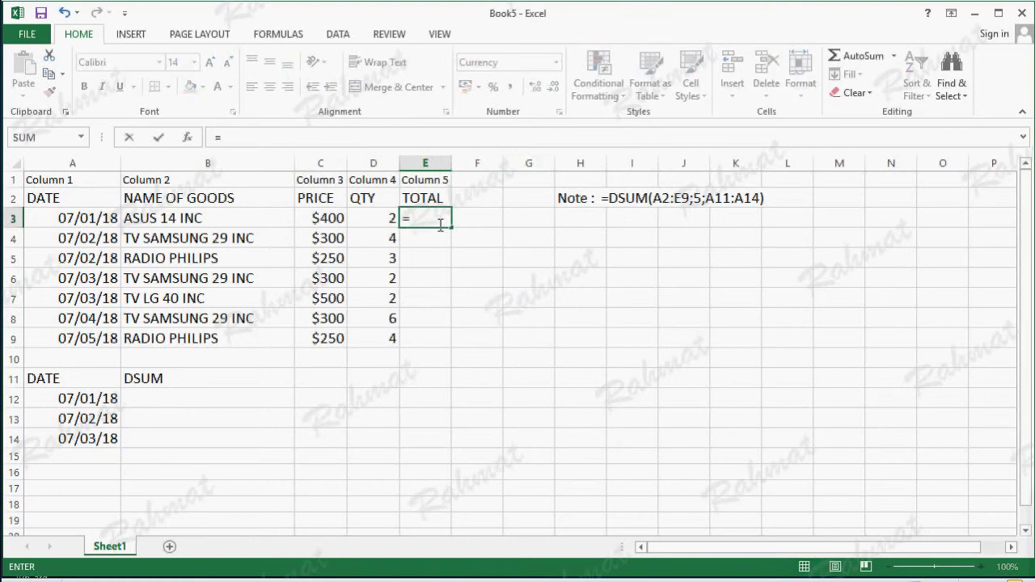
{"action": "type", "text": "c3"}
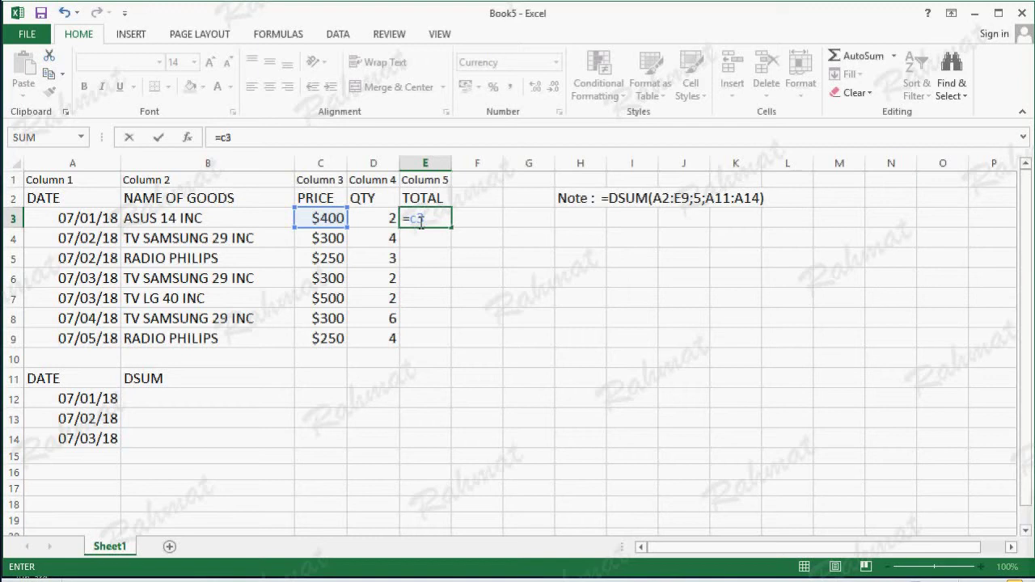
{"action": "type", "text": "*d3"}
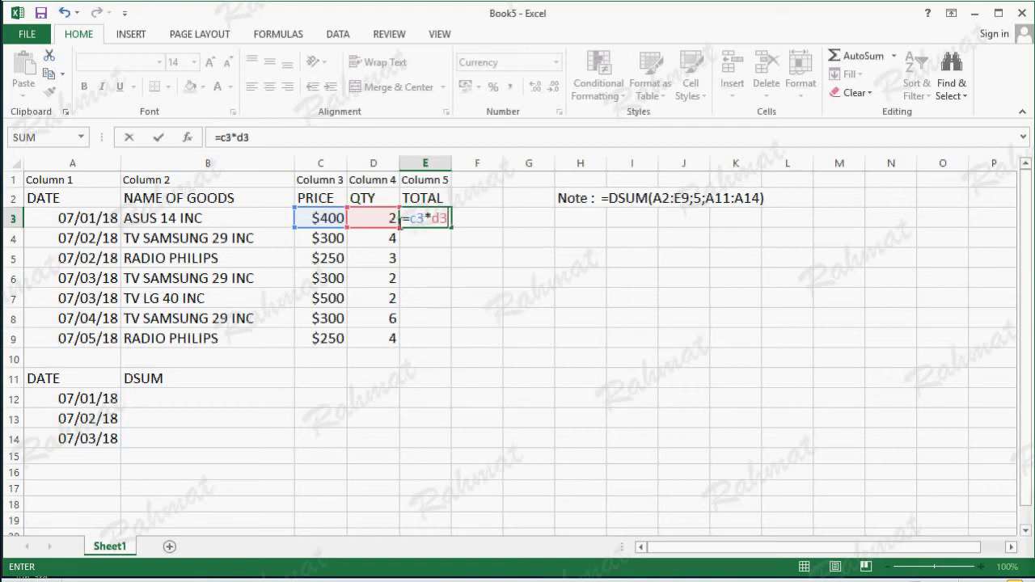
{"action": "key", "text": "Return"}
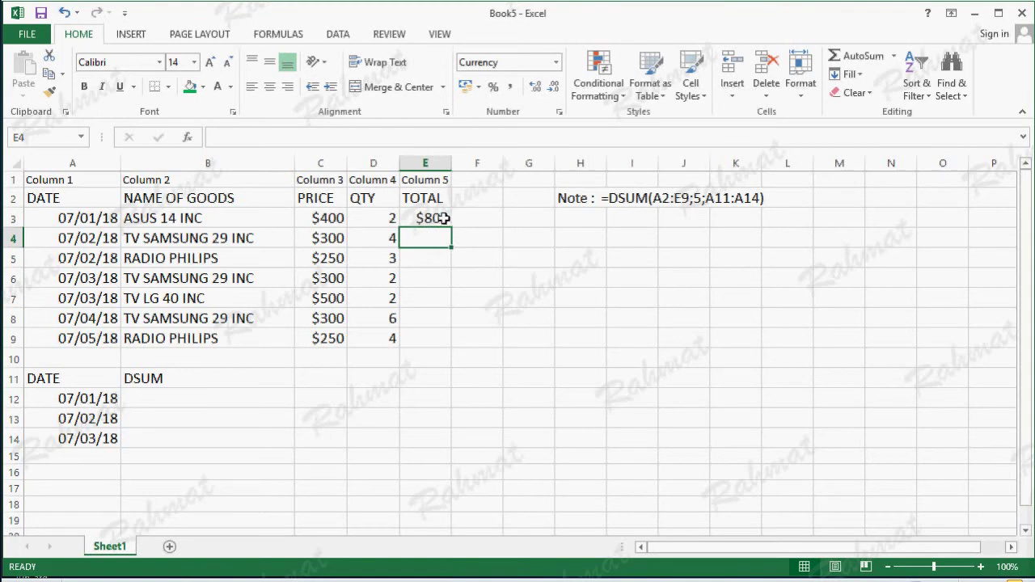
{"action": "left_click", "coordinate": [444, 219]}
{"action": "right_click", "coordinate": [444, 218]}
Step: Copy E3 and paste only its formula into E4:E9 via Paste Special
{"action": "left_click", "coordinate": [473, 247]}
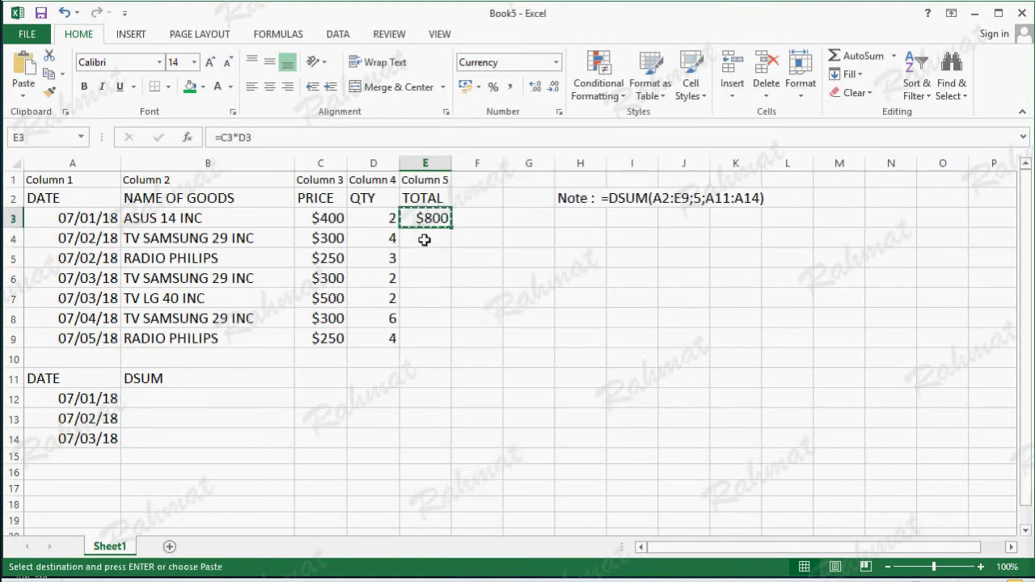
{"action": "left_click_drag", "start_coordinate": [427, 236], "coordinate": [429, 335]}
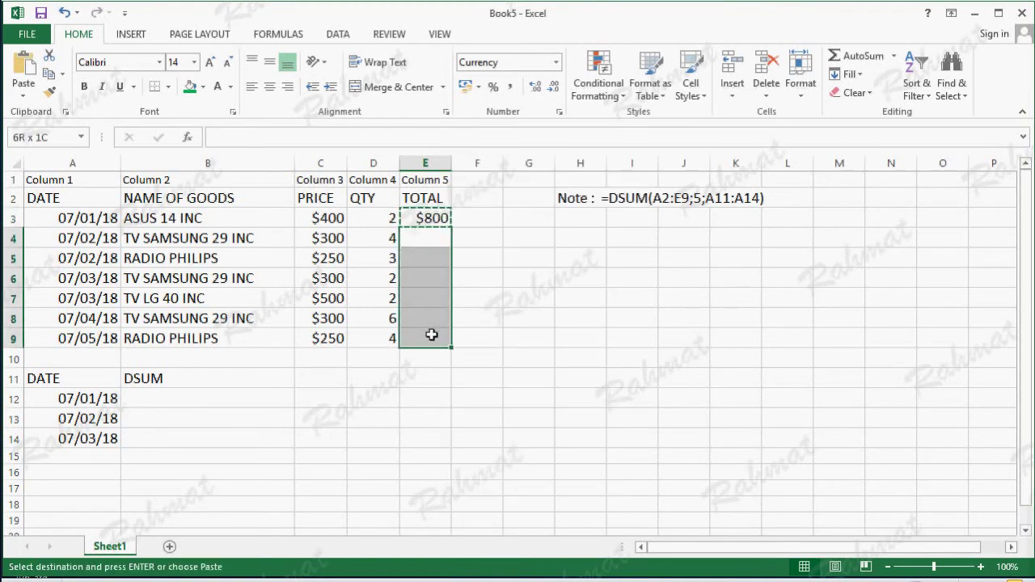
{"action": "right_click", "coordinate": [432, 268]}
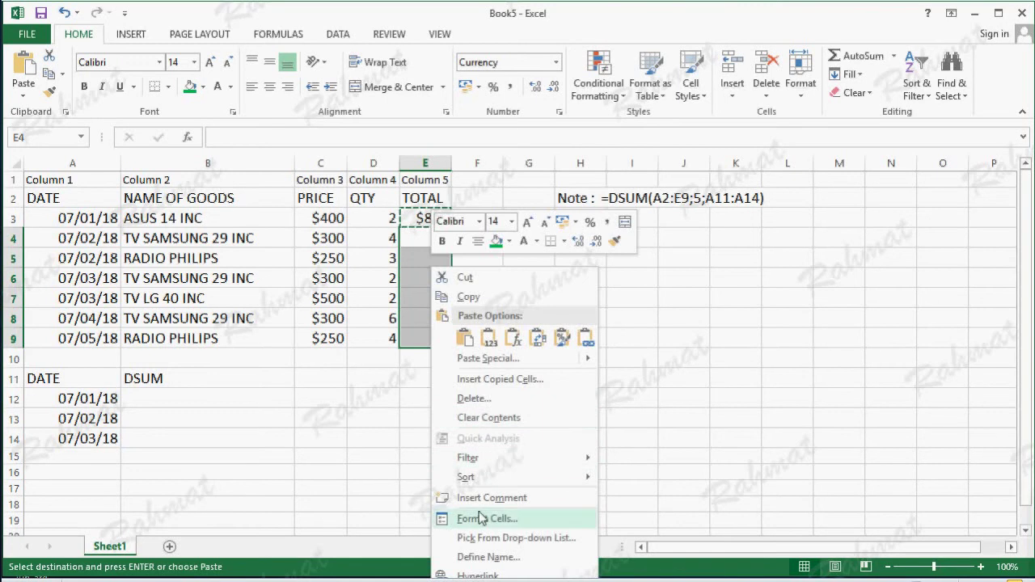
{"action": "left_click", "coordinate": [476, 361]}
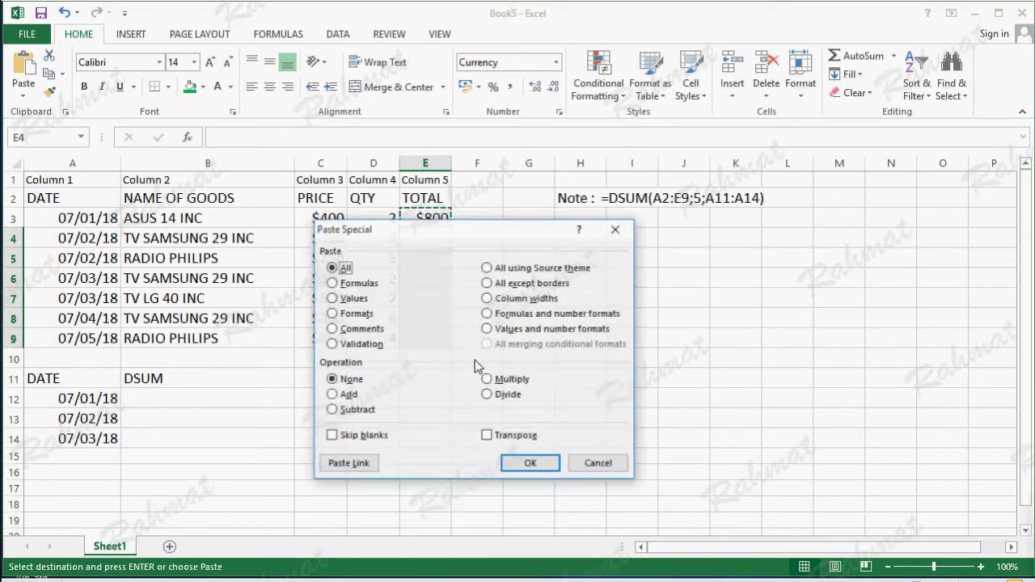
{"action": "left_click", "coordinate": [359, 287]}
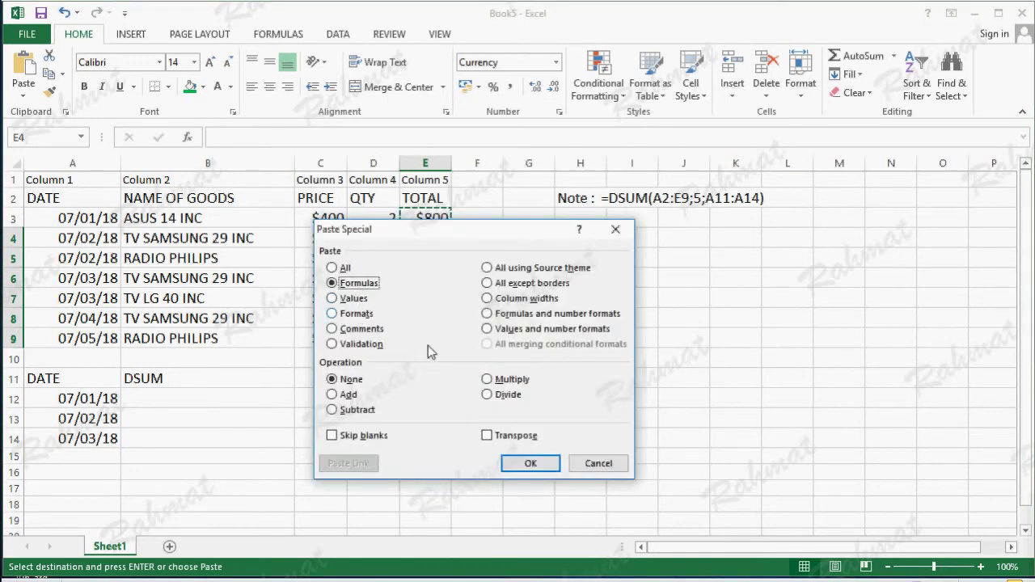
{"action": "left_click", "coordinate": [533, 464]}
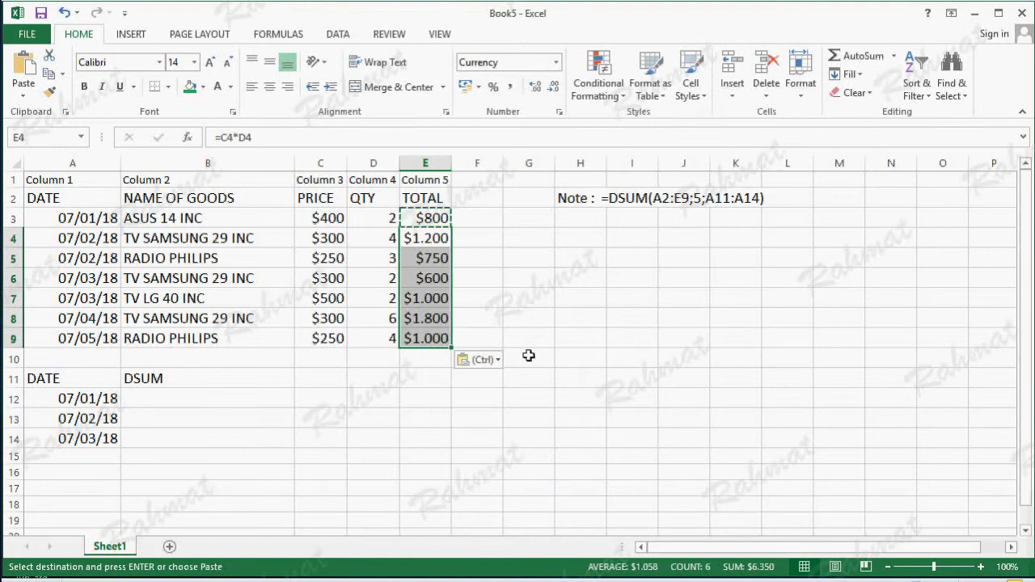
Step: Clear the copy outline and select the sales data with its headers
{"action": "left_click", "coordinate": [593, 369]}
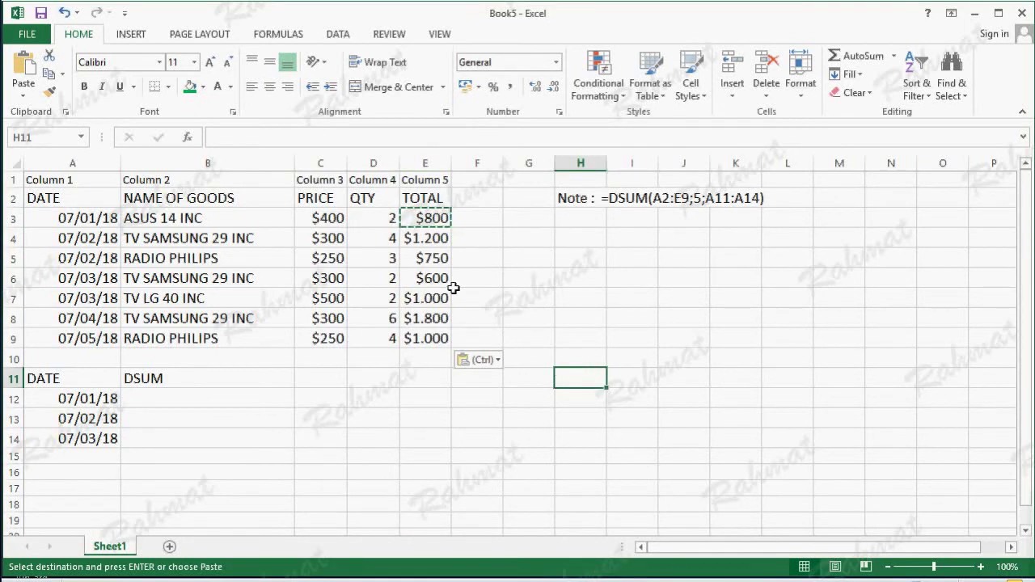
{"action": "left_click", "coordinate": [503, 276]}
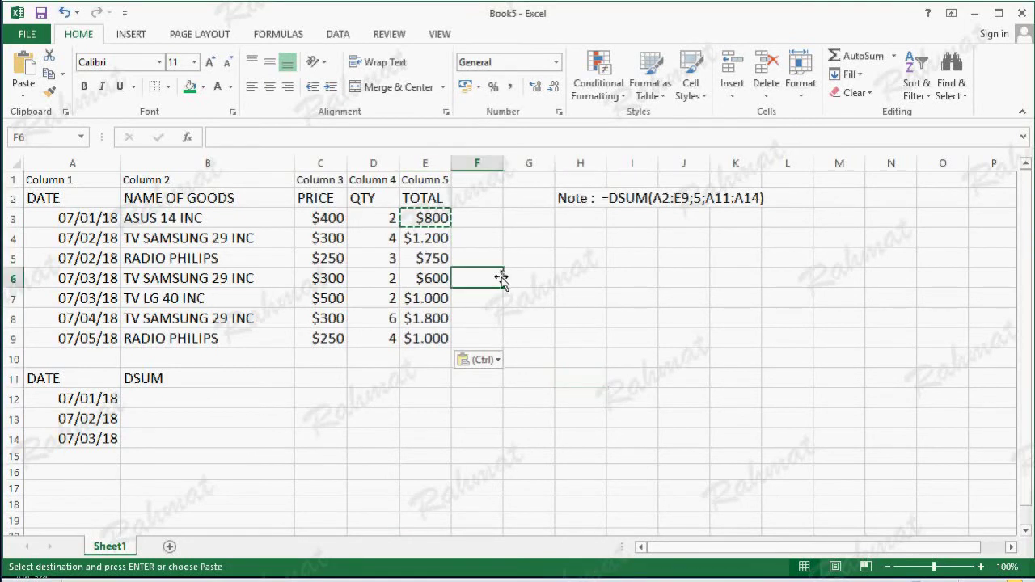
{"action": "left_click", "coordinate": [536, 238]}
{"action": "double_click", "coordinate": [536, 238]}
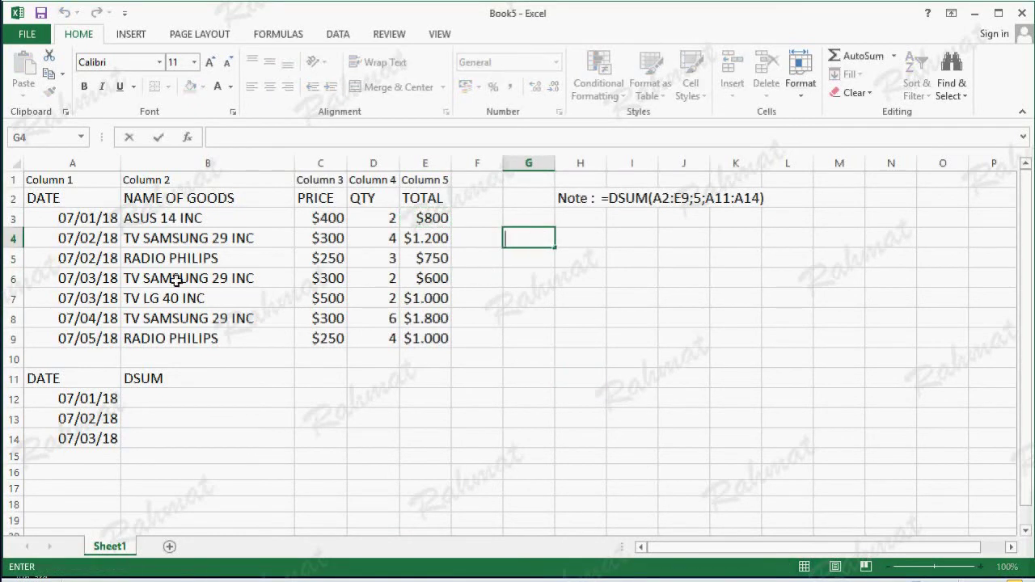
{"action": "mouse_move", "coordinate": [71, 197]}
{"action": "left_mouse_down"}
{"action": "mouse_move", "coordinate": [396, 338]}
{"action": "mouse_move", "coordinate": [425, 340]}
{"action": "left_mouse_up"}
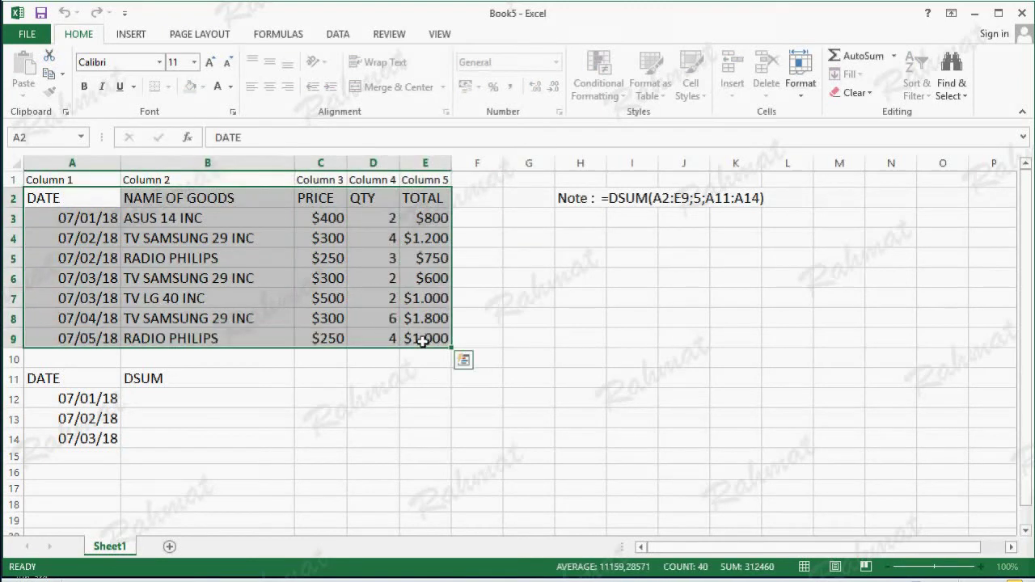
Step: Convert the sales range into an Excel table with headers
{"action": "left_click", "coordinate": [132, 37]}
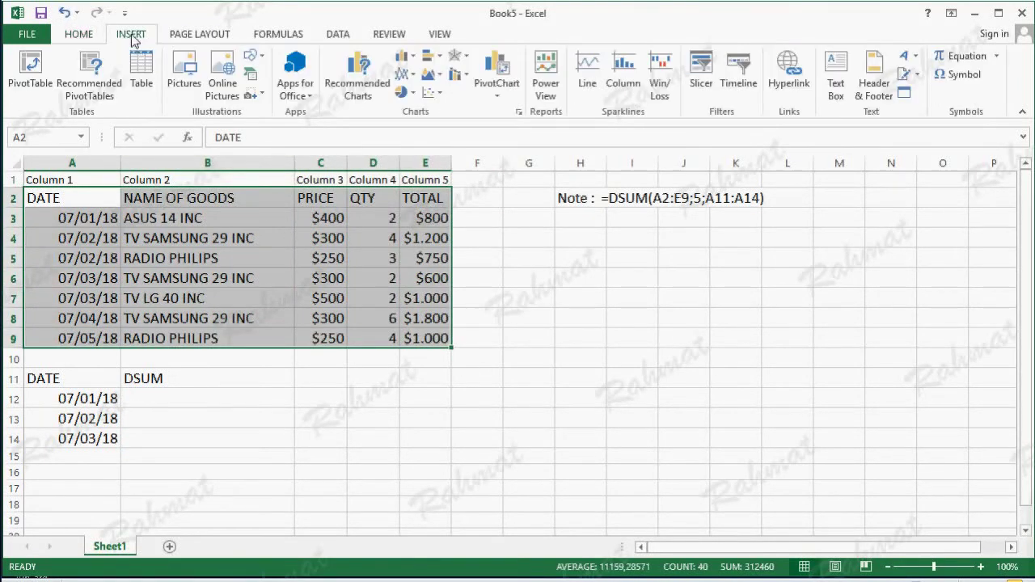
{"action": "left_click", "coordinate": [142, 79]}
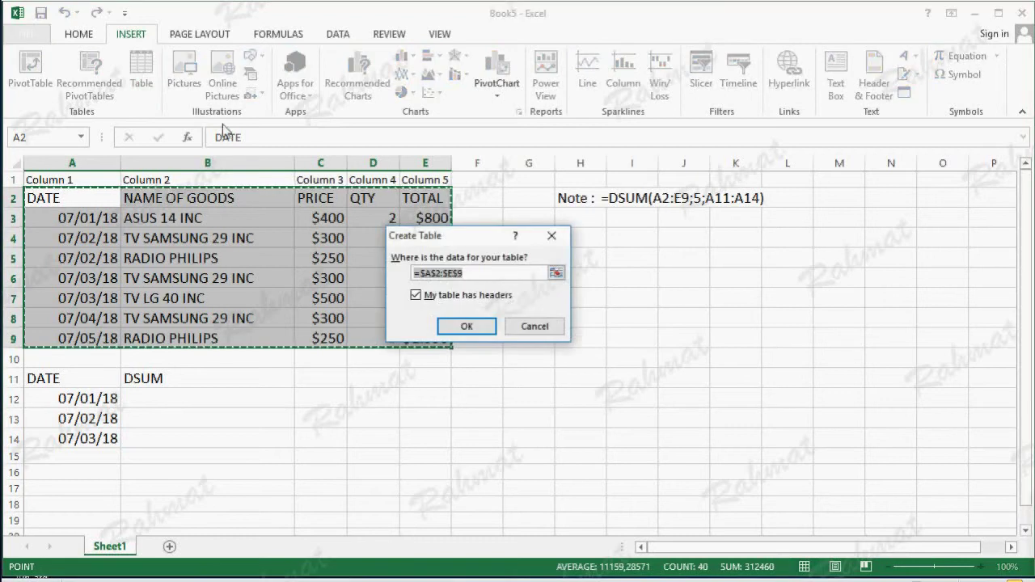
{"action": "left_click", "coordinate": [465, 326]}
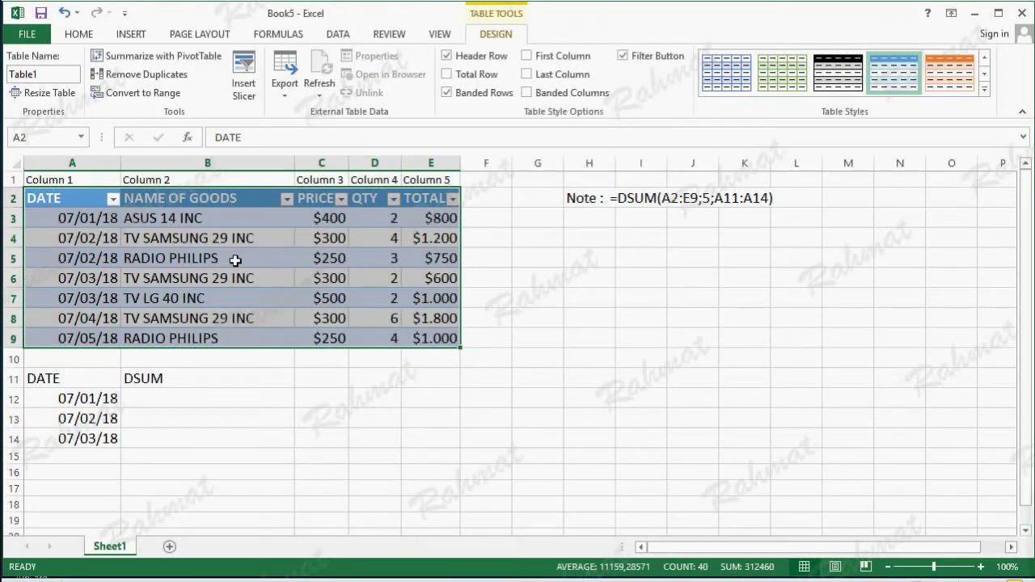
Step: Apply a dark medium table style with an orange header to the table
{"action": "left_click", "coordinate": [984, 89]}
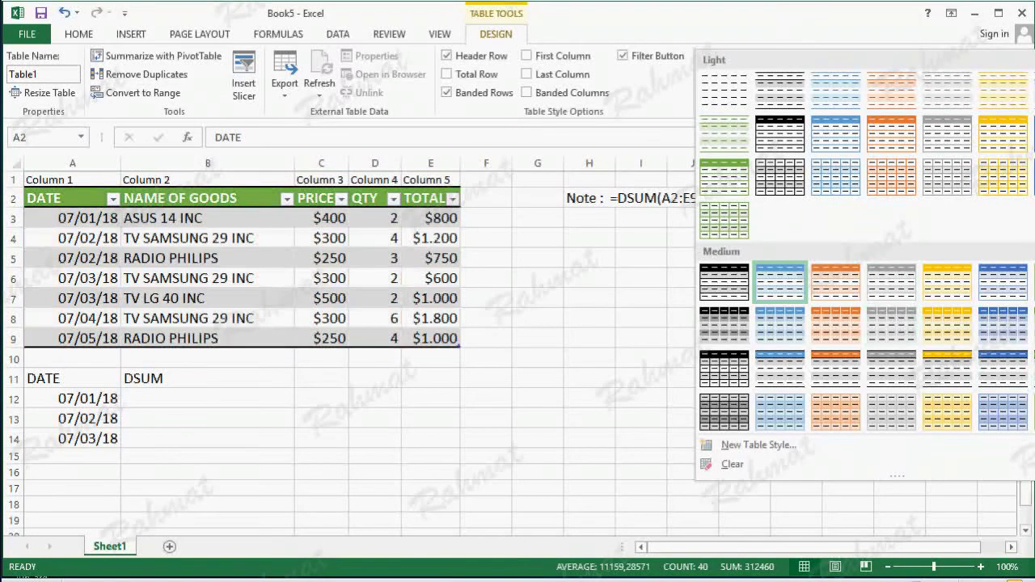
{"action": "scroll", "coordinate": [1023, 368], "scroll_direction": "down", "scroll_amount": 2}
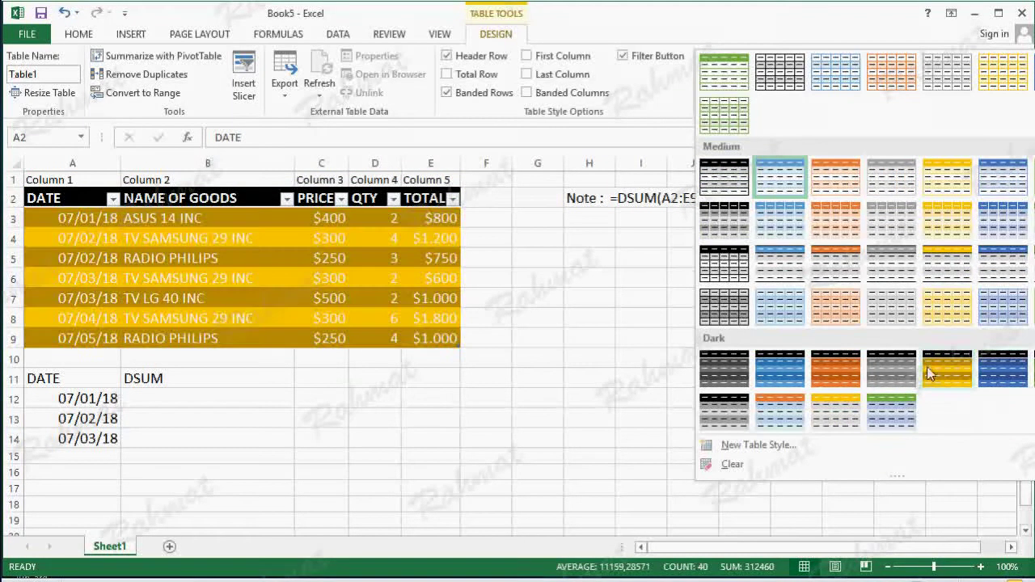
{"action": "left_click", "coordinate": [790, 412]}
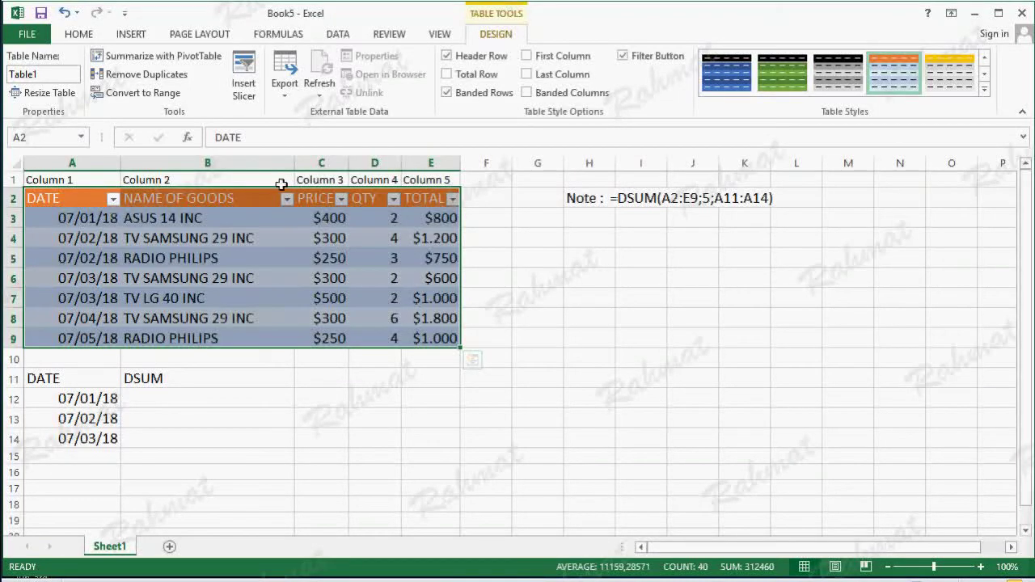
{"action": "left_click", "coordinate": [338, 34]}
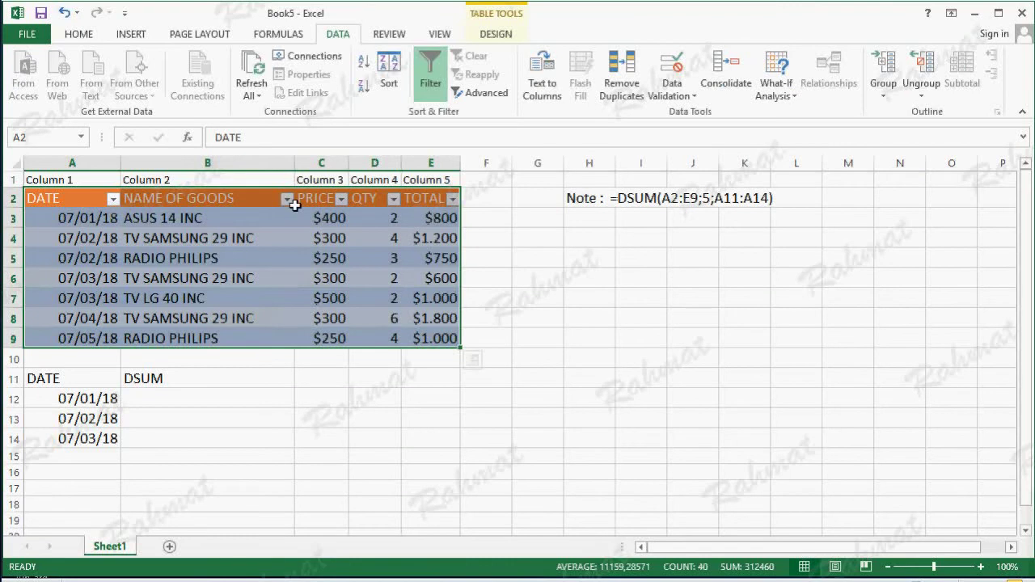
Step: Switch off the table's filter buttons and select the header row A2:E2
{"action": "left_click", "coordinate": [433, 87]}
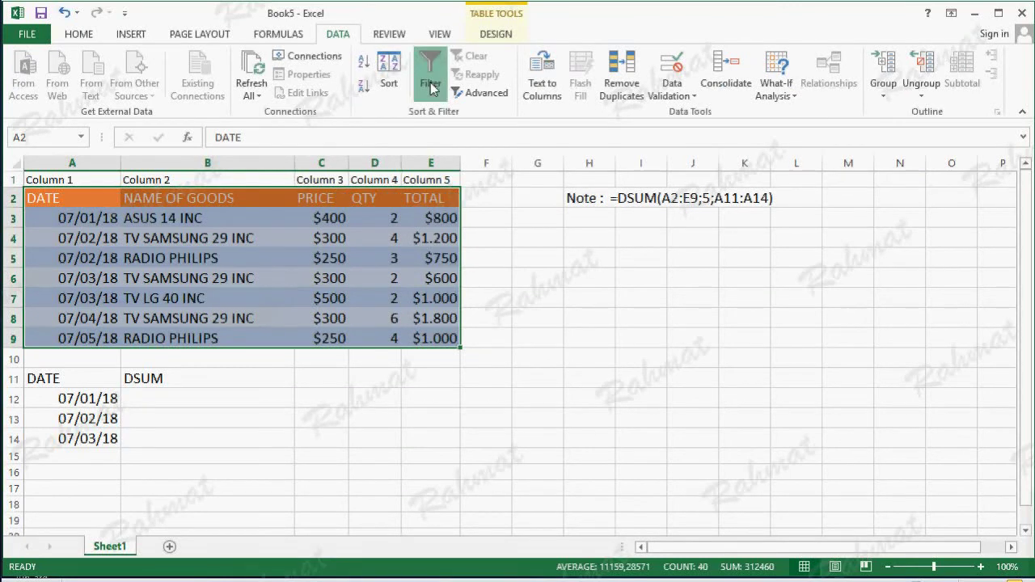
{"action": "left_click", "coordinate": [220, 198]}
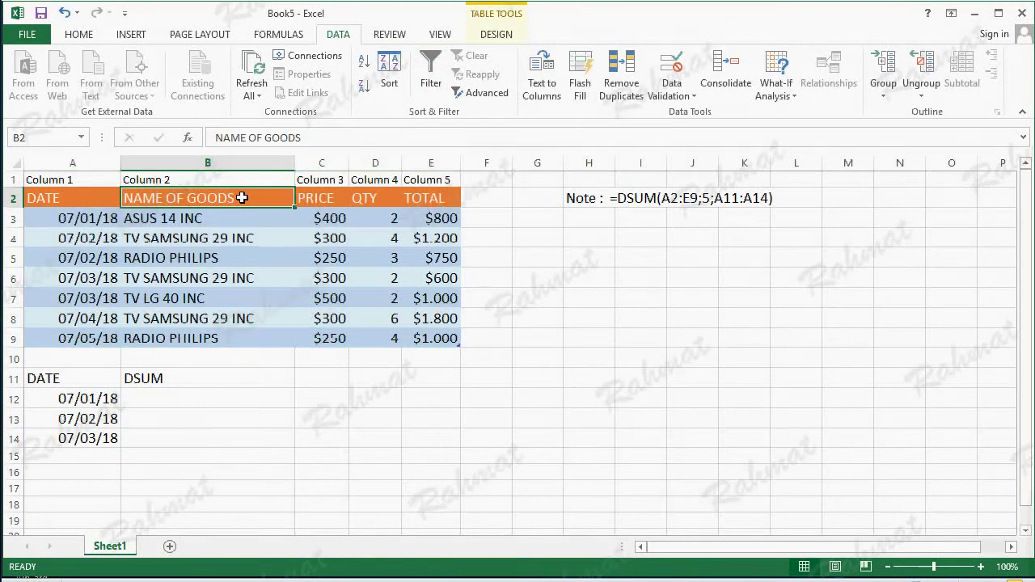
{"action": "left_click_drag", "start_coordinate": [77, 198], "coordinate": [429, 198]}
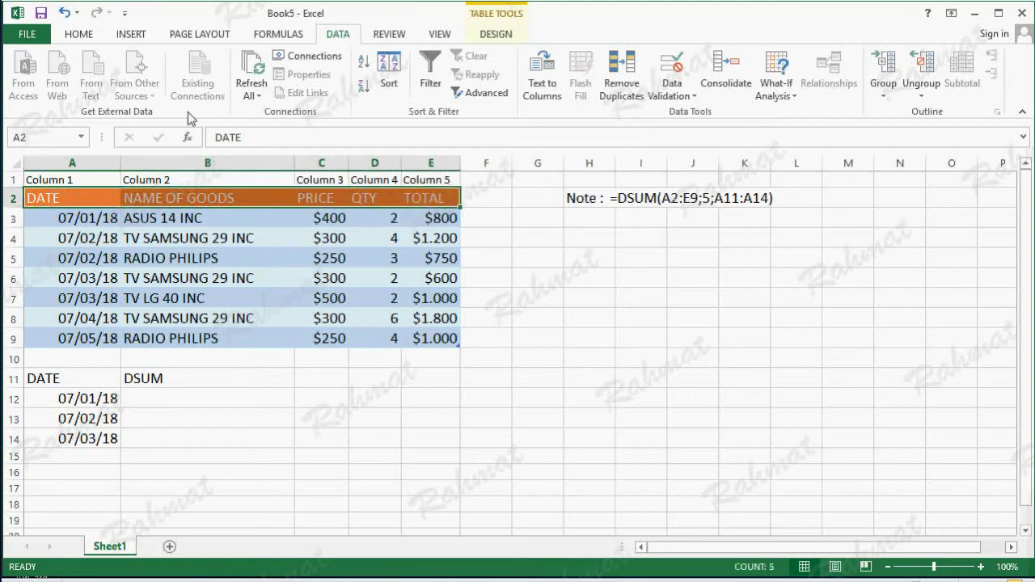
{"action": "left_click", "coordinate": [89, 36]}
Step: Make header row A2:E2 bold and centred with a dark red fill
{"action": "left_click", "coordinate": [84, 88]}
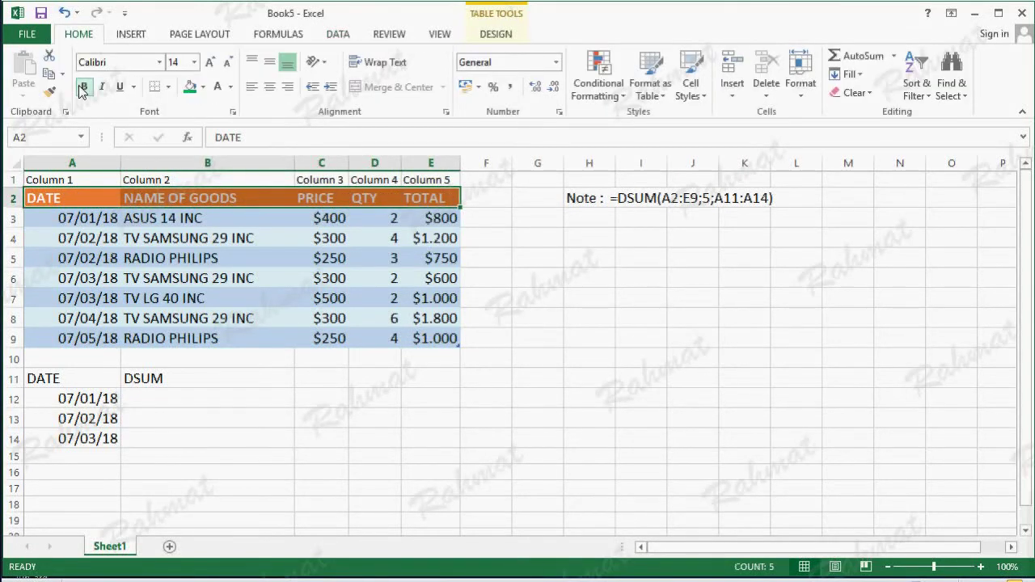
{"action": "left_click", "coordinate": [268, 88]}
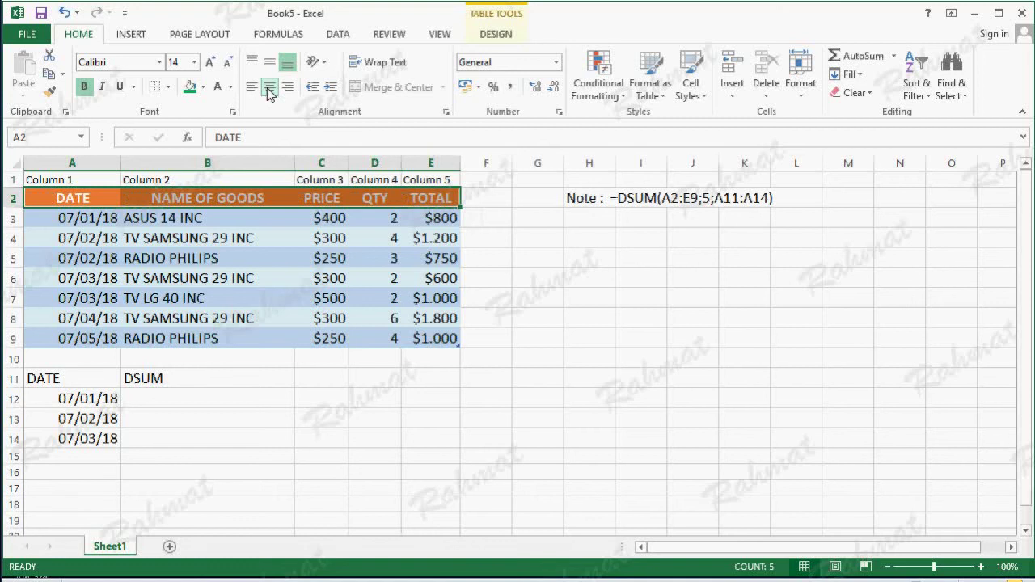
{"action": "left_click", "coordinate": [203, 87]}
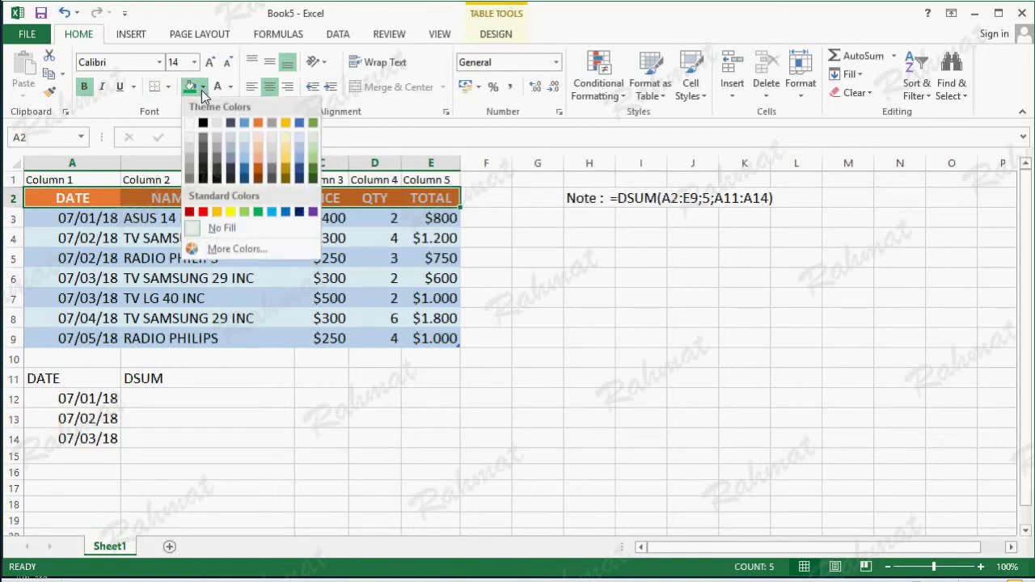
{"action": "left_click", "coordinate": [190, 212]}
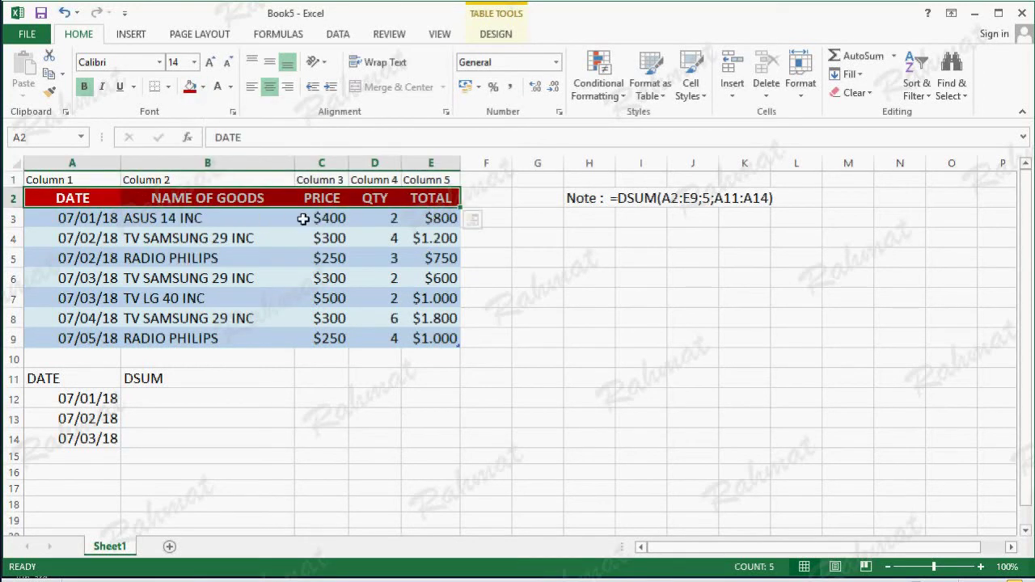
Step: Centre the dates in cells A2:A9
{"action": "left_click", "coordinate": [91, 237]}
{"action": "left_click_drag", "start_coordinate": [95, 199], "coordinate": [89, 337]}
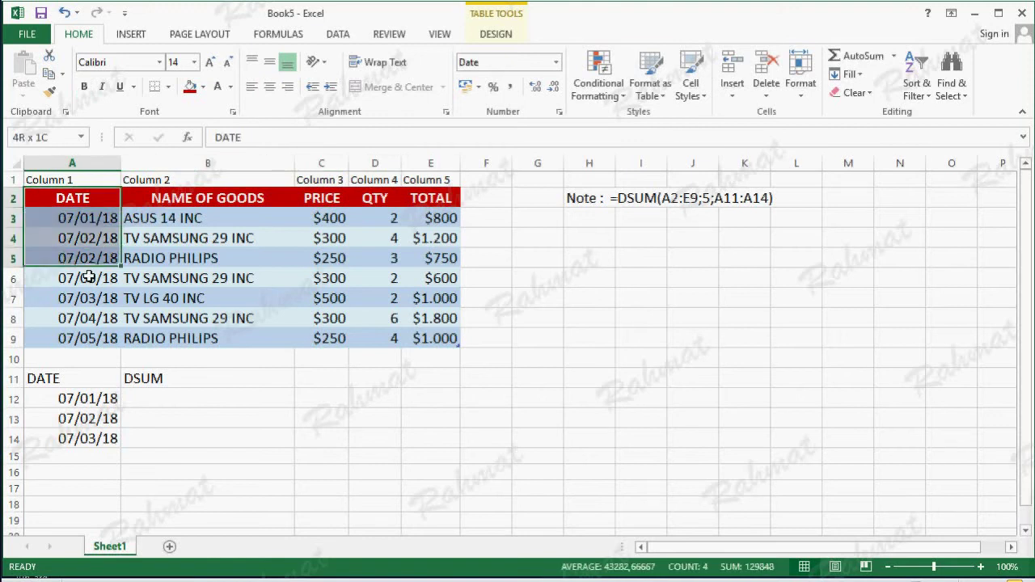
{"action": "left_click", "coordinate": [271, 89]}
{"action": "left_click", "coordinate": [270, 89]}
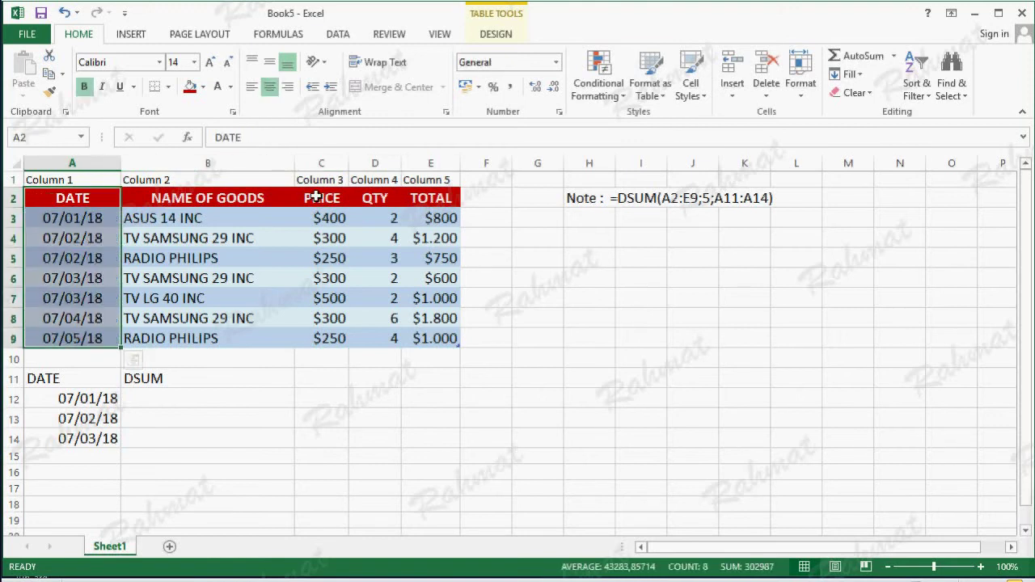
Step: Set columns C to E to width 12 and centre their values
{"action": "left_click", "coordinate": [322, 163]}
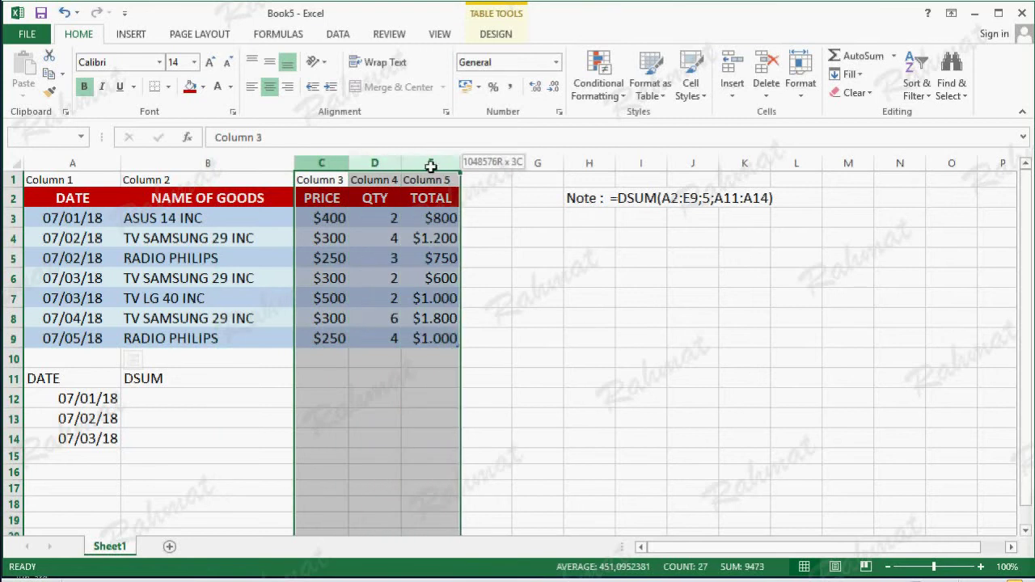
{"action": "left_click_drag", "start_coordinate": [322, 162], "coordinate": [431, 162]}
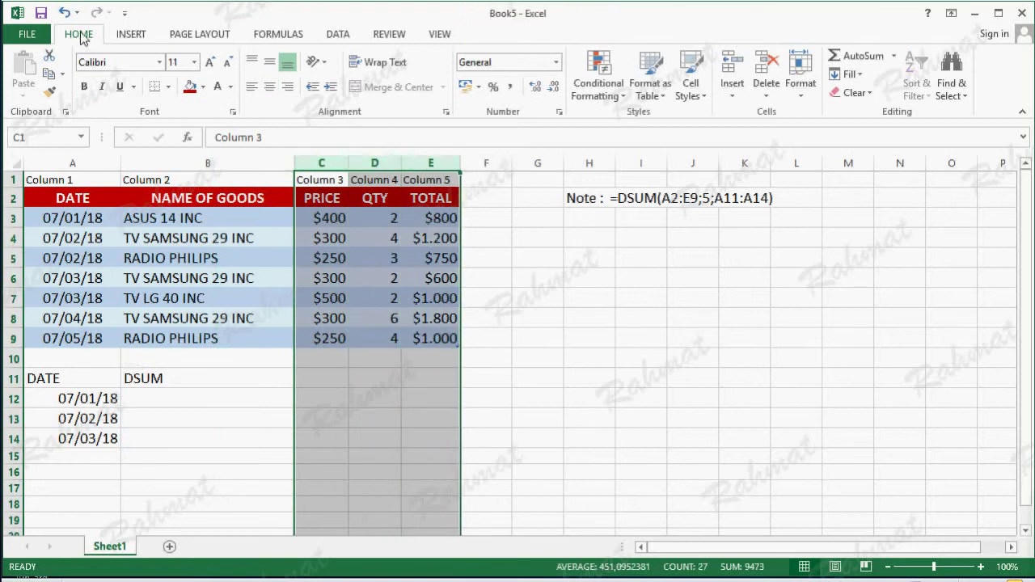
{"action": "left_click", "coordinate": [801, 93]}
{"action": "left_click", "coordinate": [841, 171]}
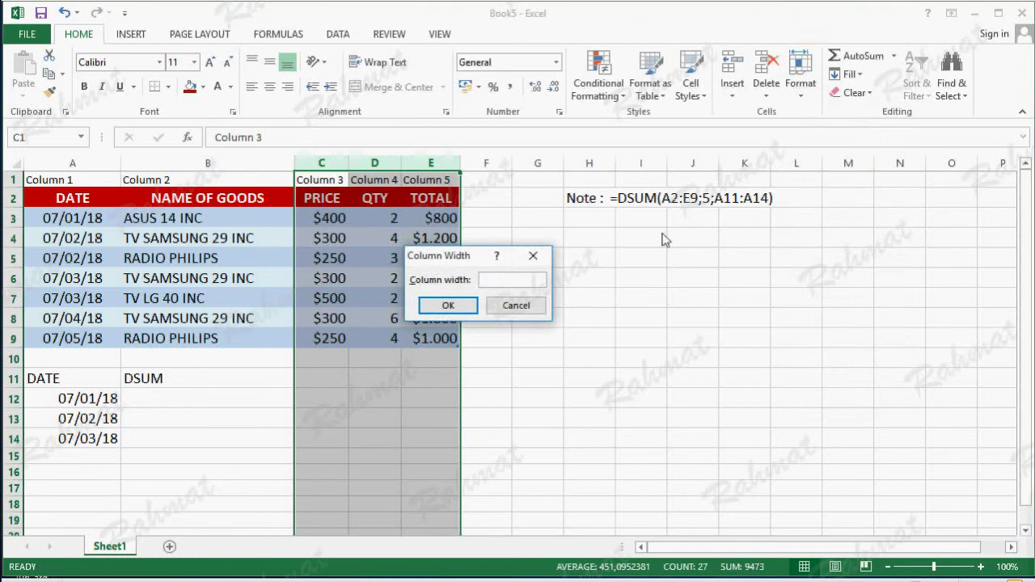
{"action": "left_click", "coordinate": [469, 306]}
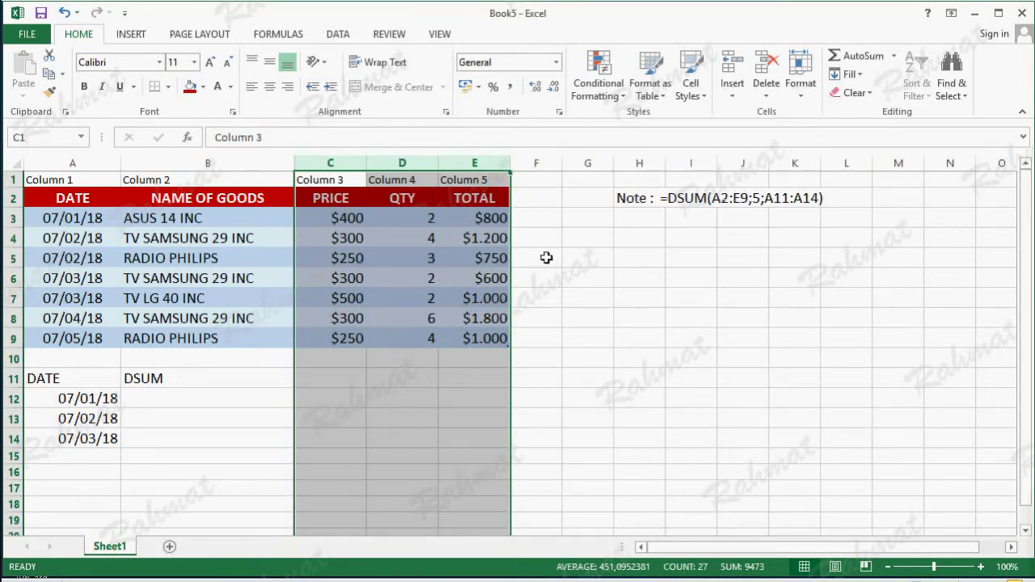
{"action": "left_click", "coordinate": [272, 90]}
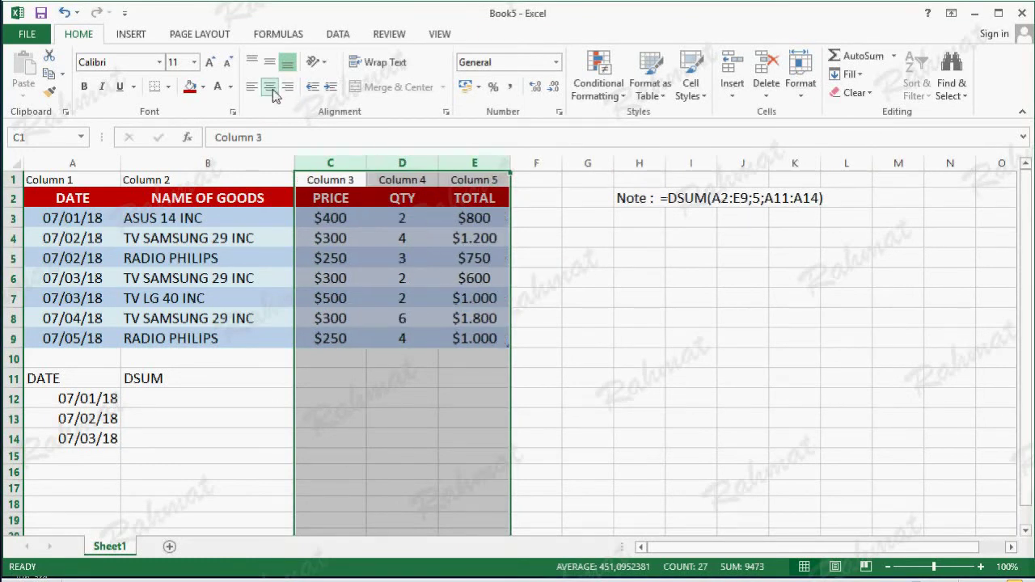
{"action": "left_click", "coordinate": [589, 317]}
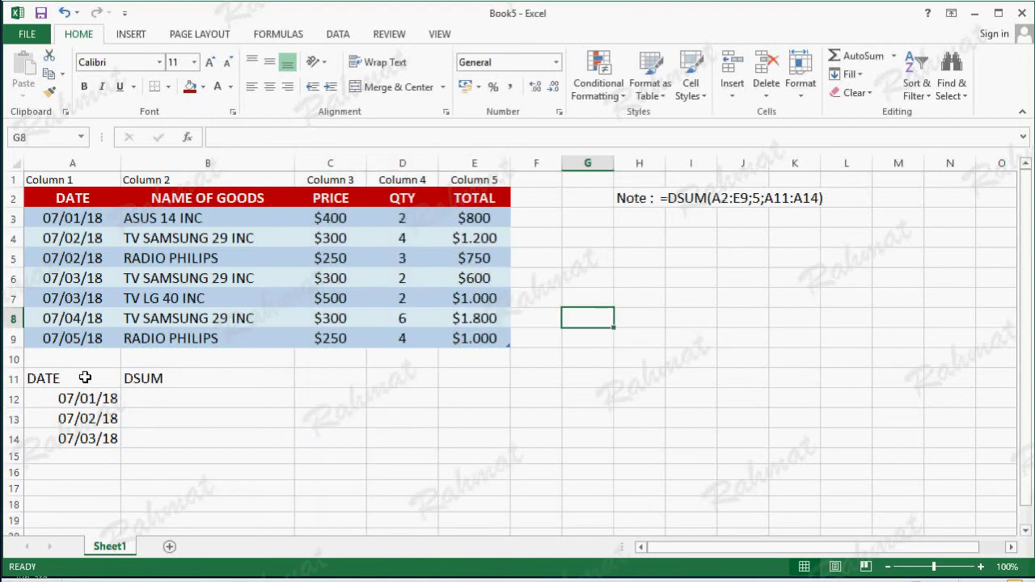
Step: Format the criteria dates A11:A14 as a table with a dark blue style
{"action": "left_click_drag", "start_coordinate": [85, 377], "coordinate": [83, 437]}
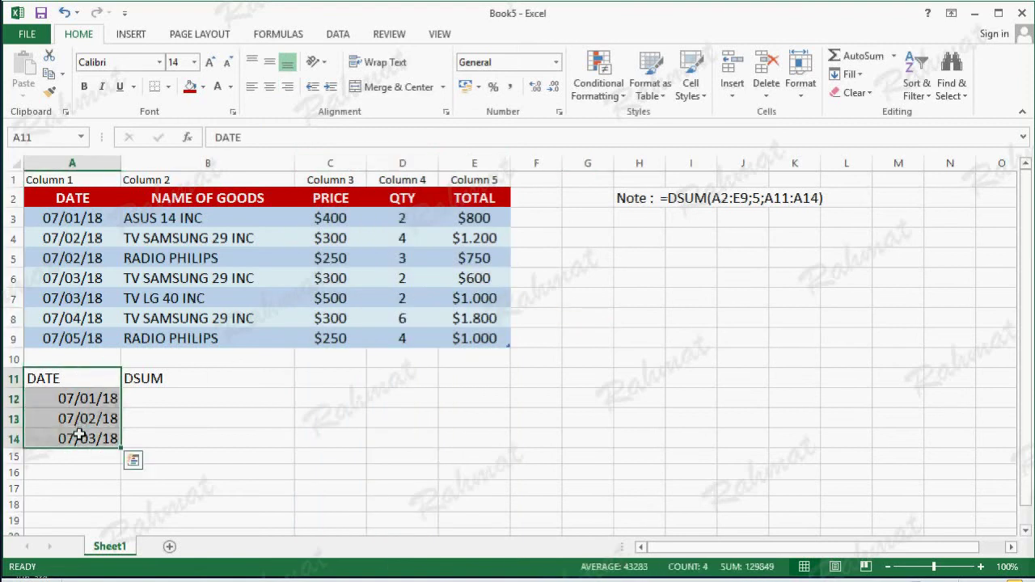
{"action": "left_click", "coordinate": [131, 34]}
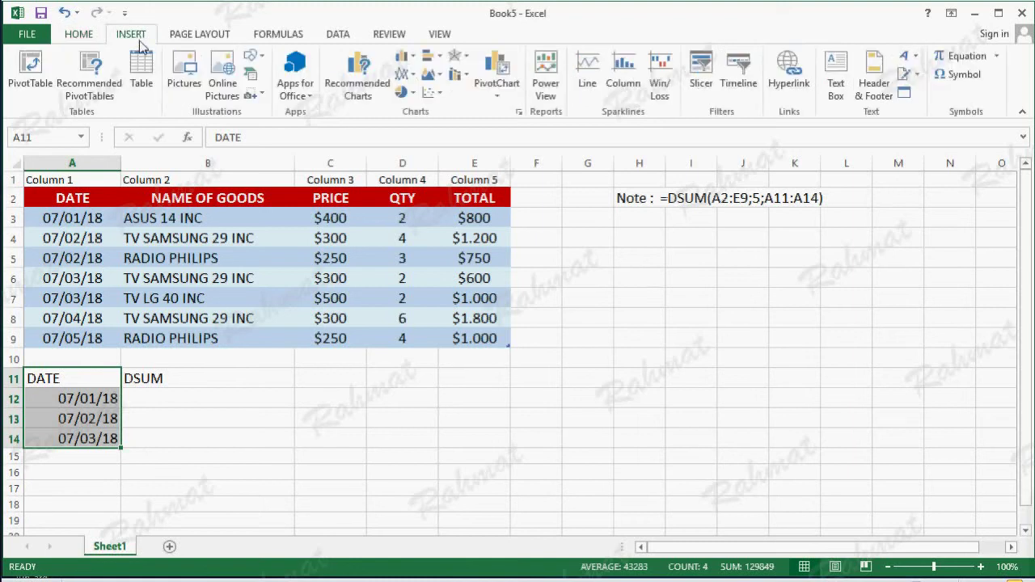
{"action": "left_click", "coordinate": [141, 73]}
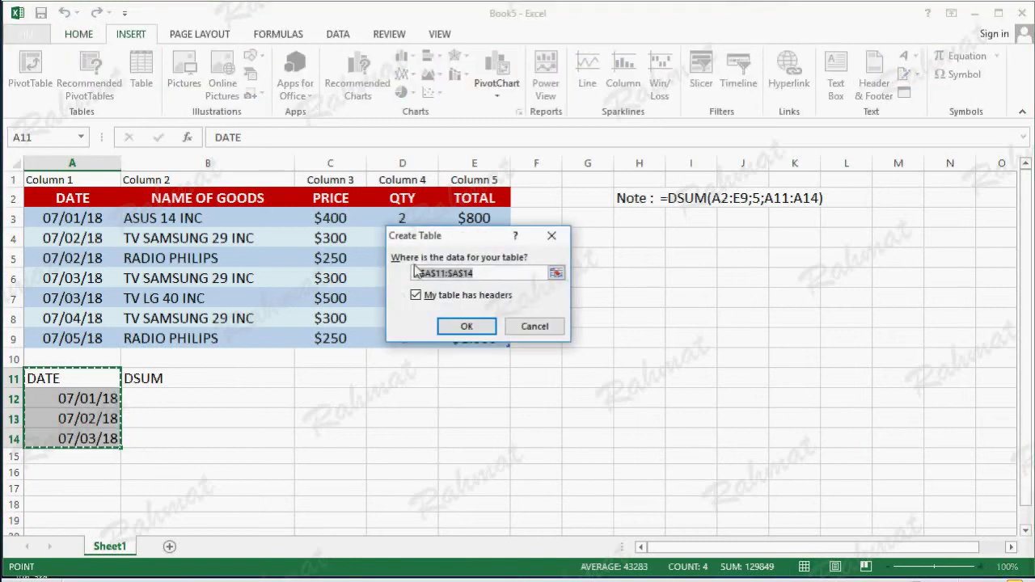
{"action": "left_click", "coordinate": [467, 326]}
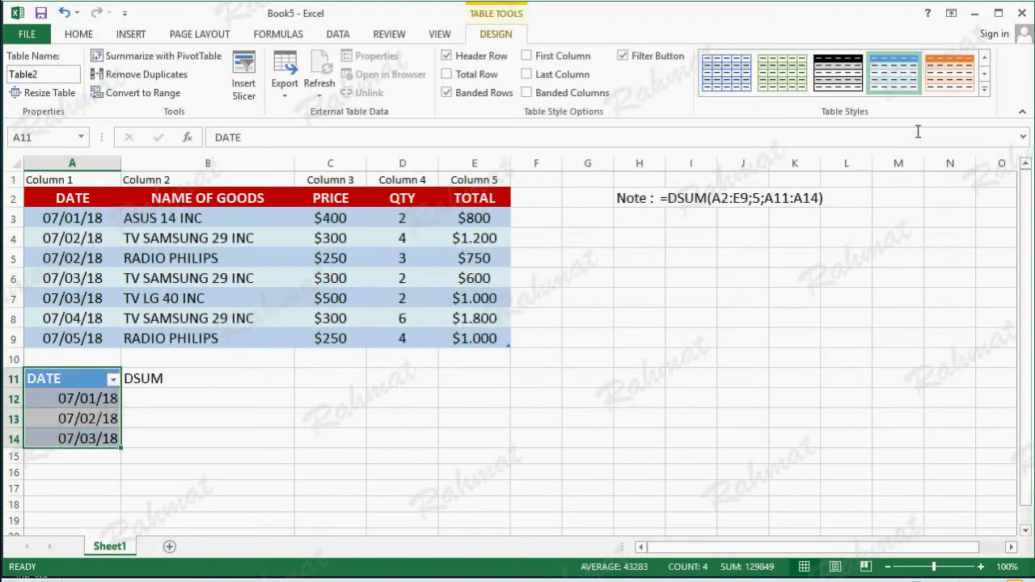
{"action": "left_click", "coordinate": [984, 89]}
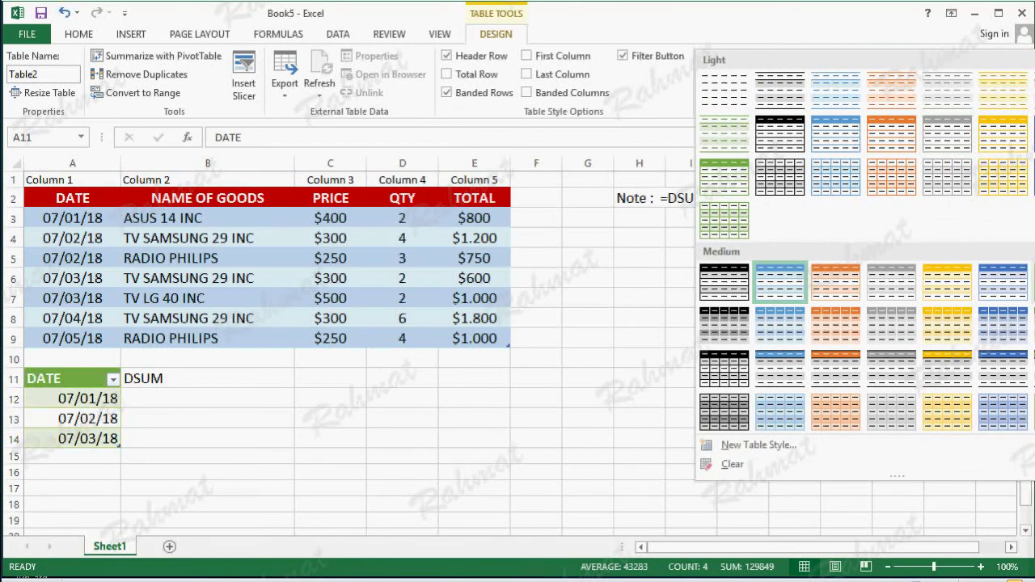
{"action": "scroll", "coordinate": [865, 242], "scroll_direction": "down", "scroll_amount": 3}
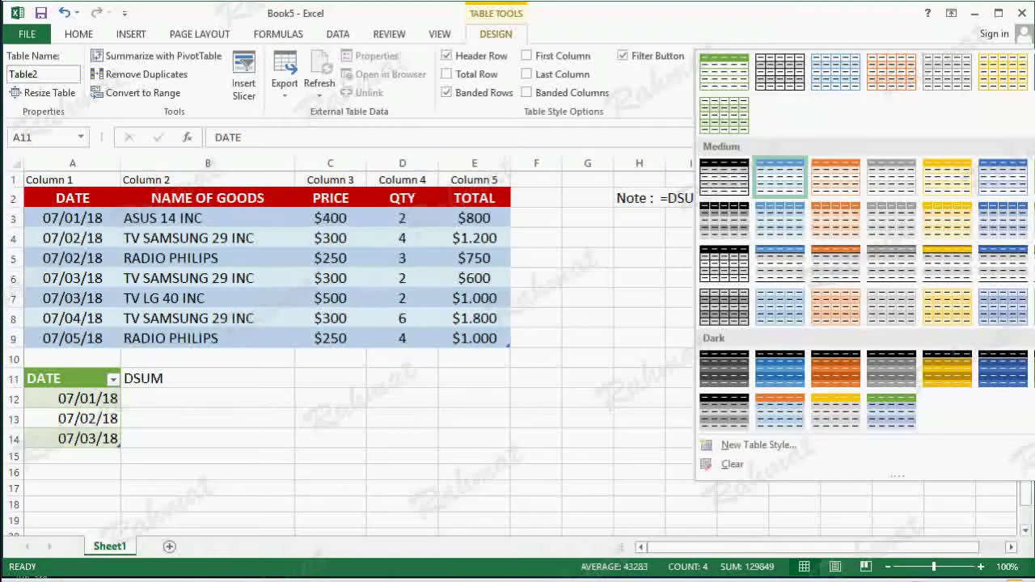
{"action": "left_click", "coordinate": [1003, 373]}
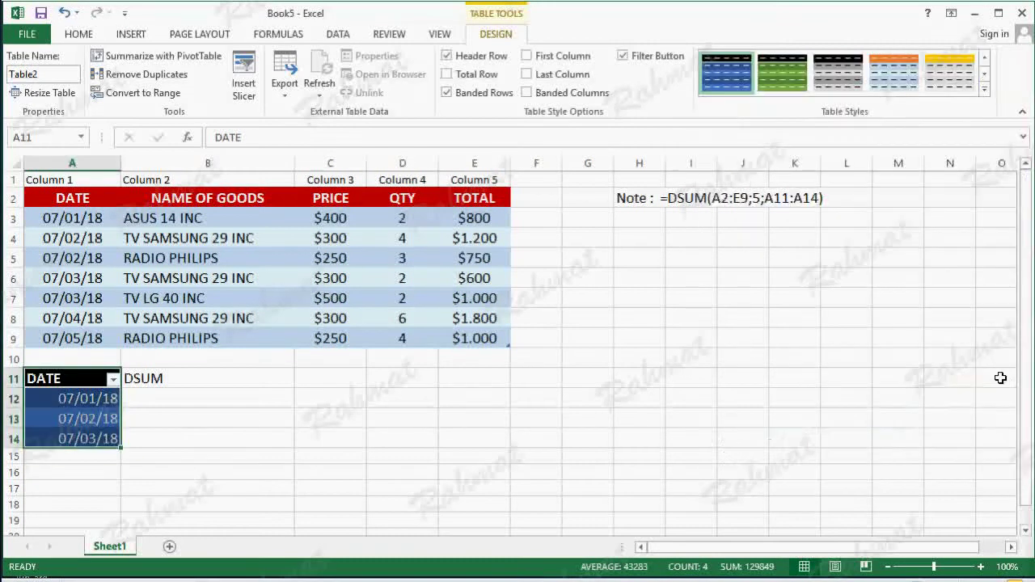
Step: Remove the DATE header's filter arrow and centre the criteria dates
{"action": "left_click", "coordinate": [340, 36]}
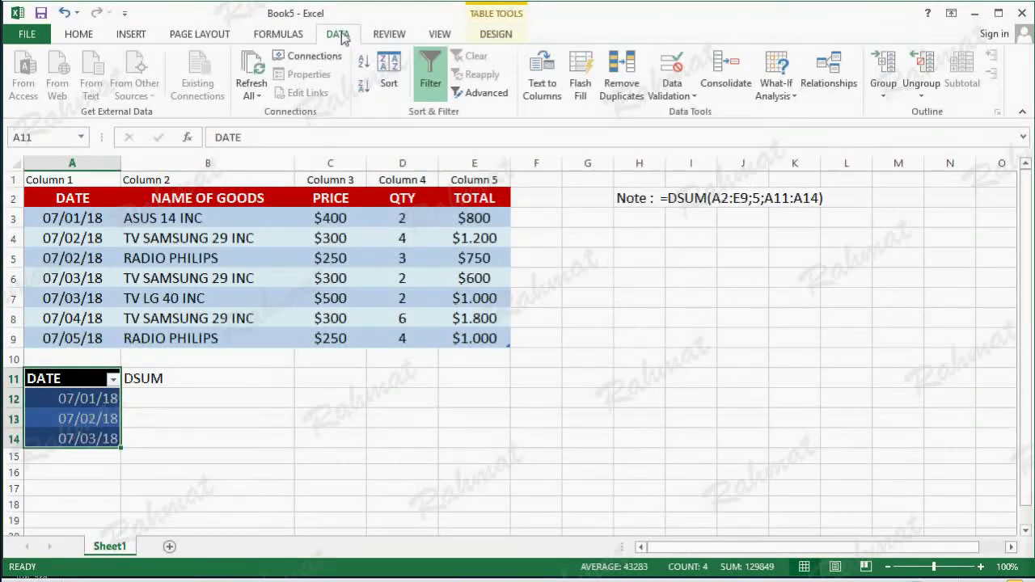
{"action": "left_click", "coordinate": [429, 84]}
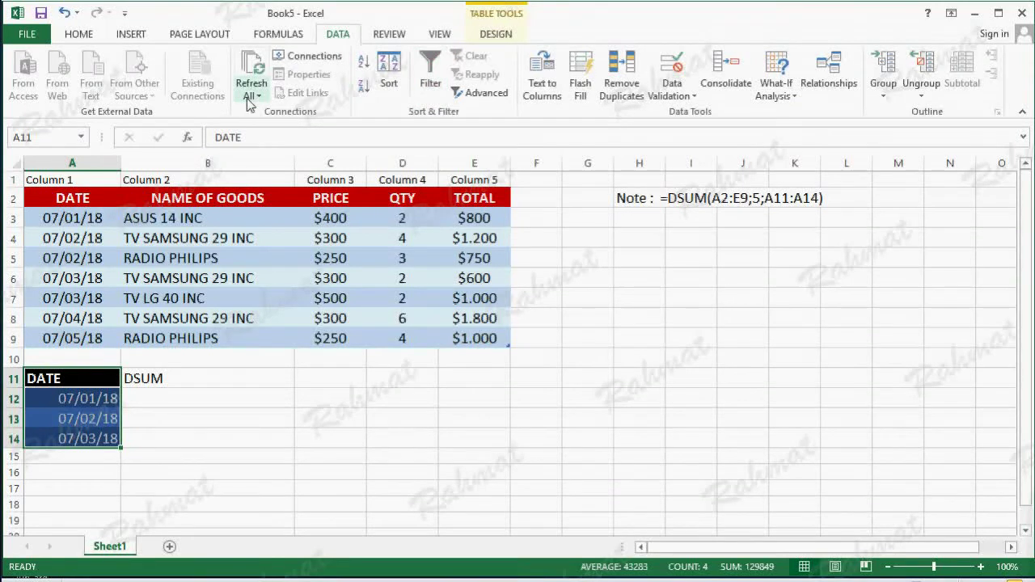
{"action": "left_click", "coordinate": [89, 40]}
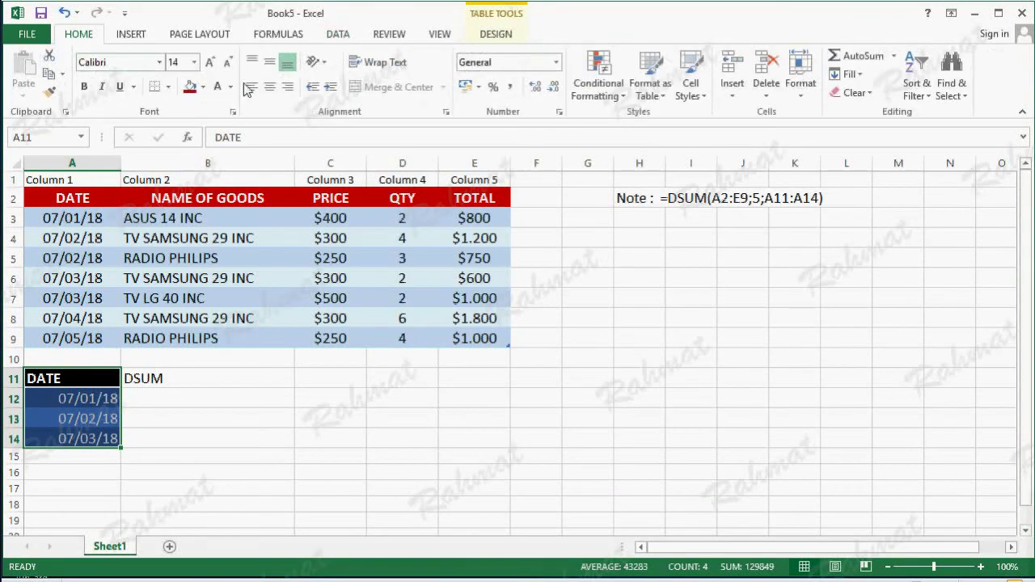
{"action": "left_click", "coordinate": [269, 86]}
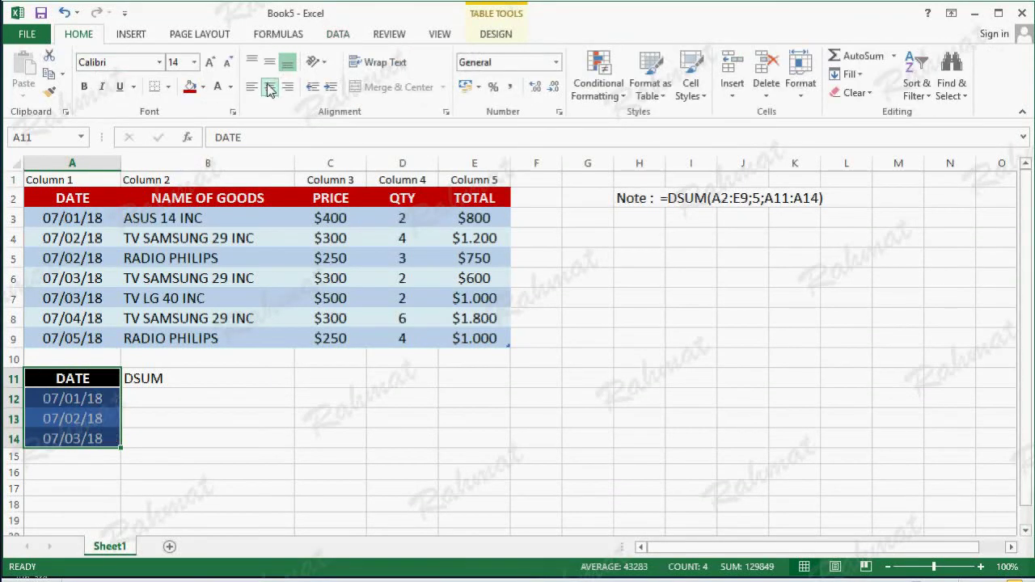
{"action": "left_click", "coordinate": [184, 391]}
Step: Merge B11:B14 and centre the DSUM label vertically
{"action": "left_click_drag", "start_coordinate": [156, 377], "coordinate": [213, 440]}
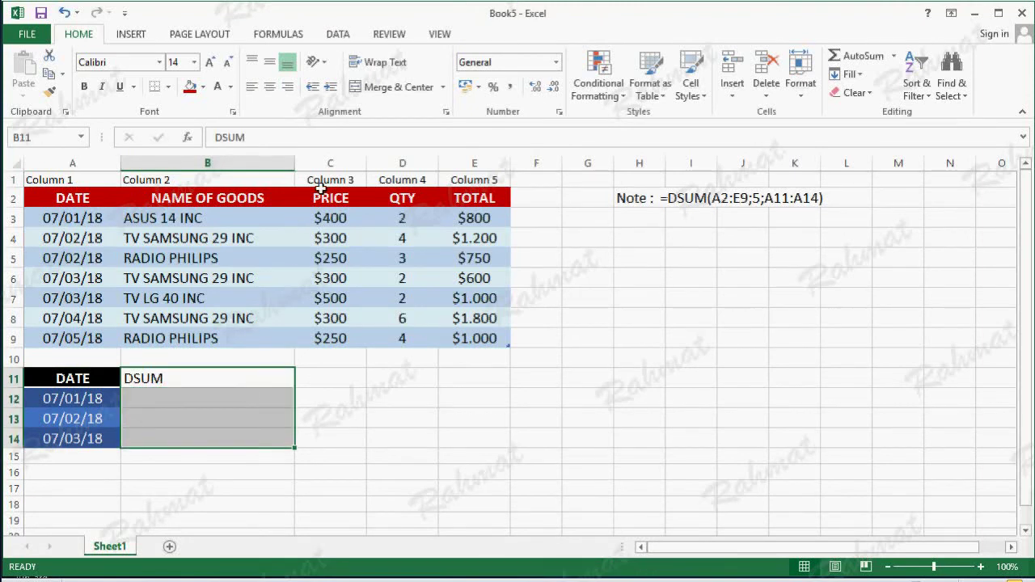
{"action": "left_click", "coordinate": [388, 93]}
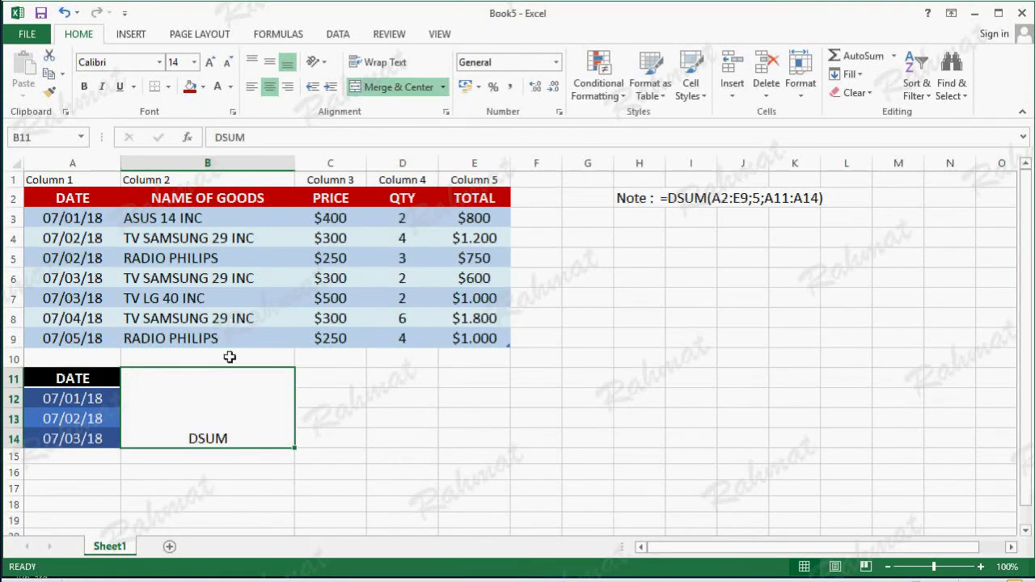
{"action": "right_click", "coordinate": [212, 393]}
{"action": "left_click", "coordinate": [271, 323]}
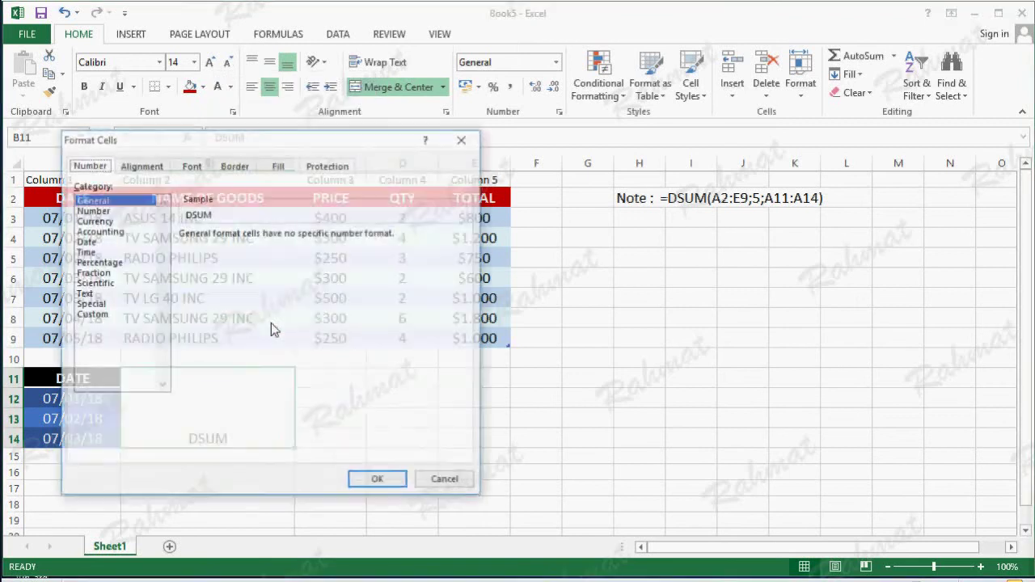
{"action": "left_click", "coordinate": [150, 167]}
{"action": "left_click", "coordinate": [133, 249]}
{"action": "left_click", "coordinate": [127, 273]}
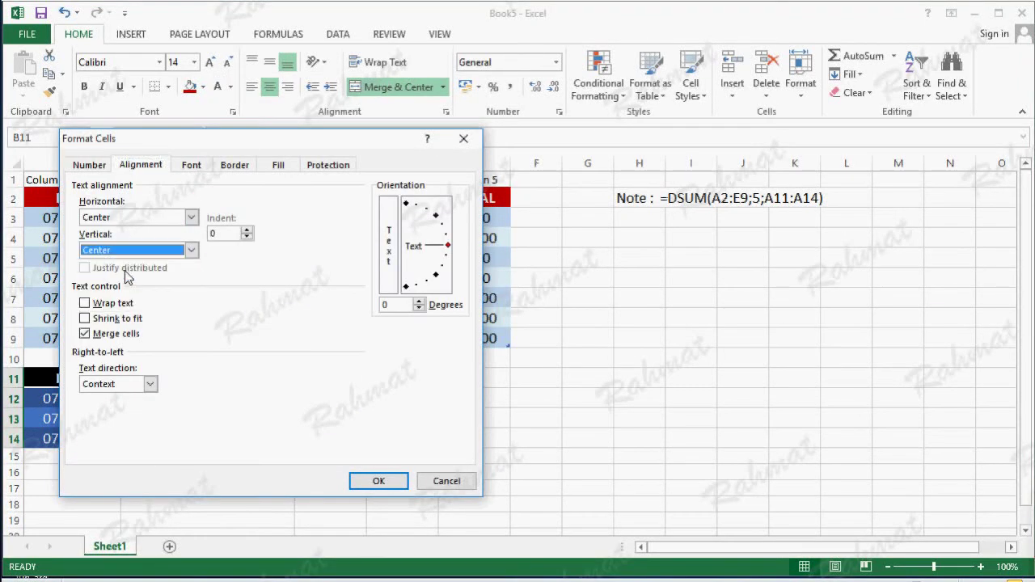
{"action": "left_click", "coordinate": [377, 480]}
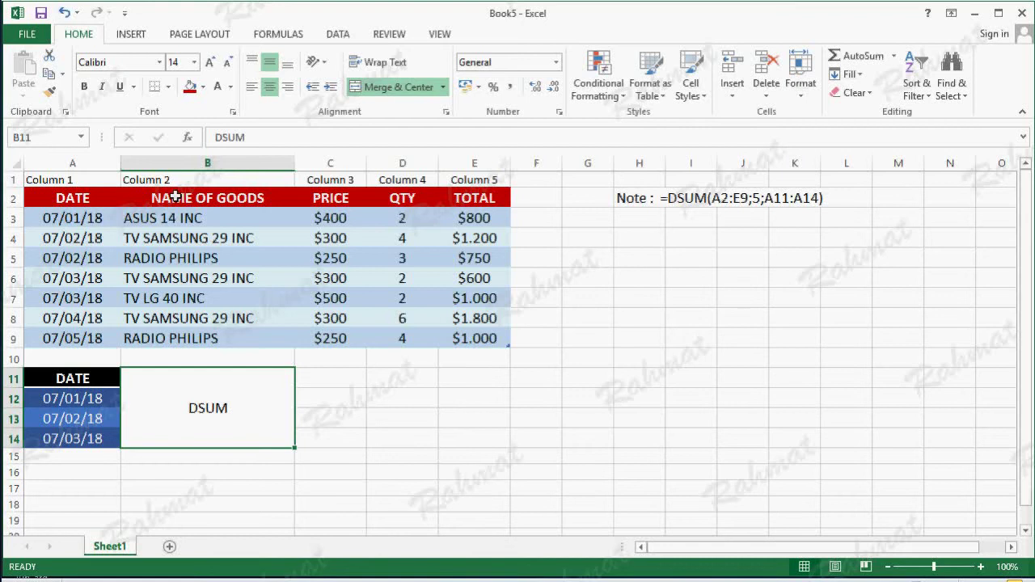
Step: Give the DSUM label font size 48, white text and a green fill
{"action": "left_click", "coordinate": [194, 62]}
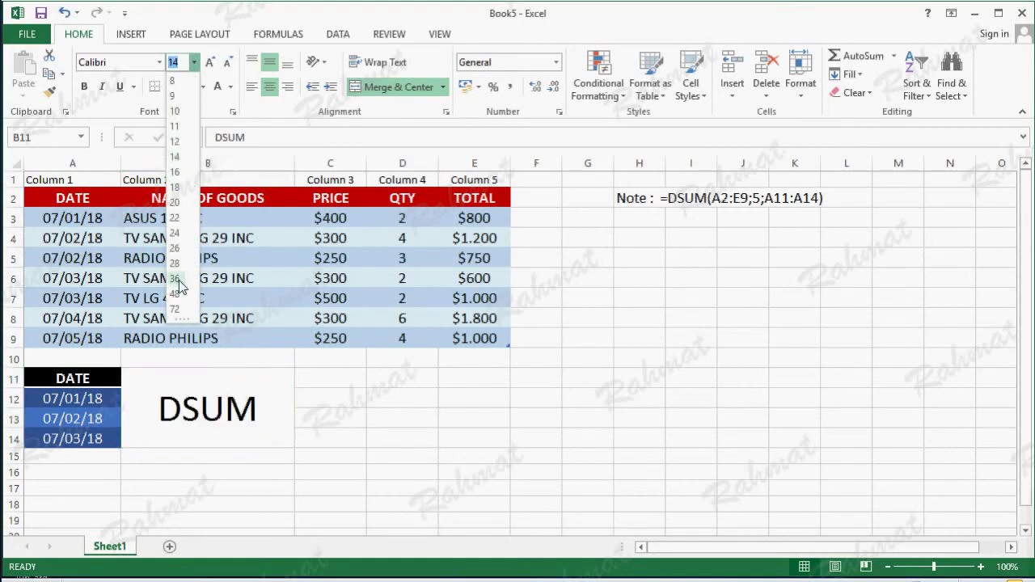
{"action": "left_click", "coordinate": [175, 294]}
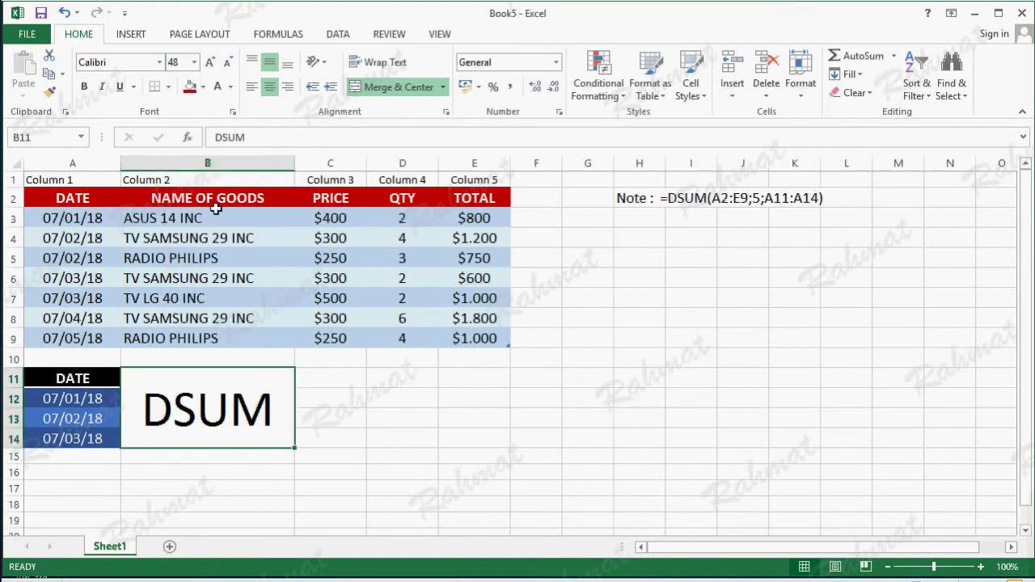
{"action": "left_click", "coordinate": [203, 86]}
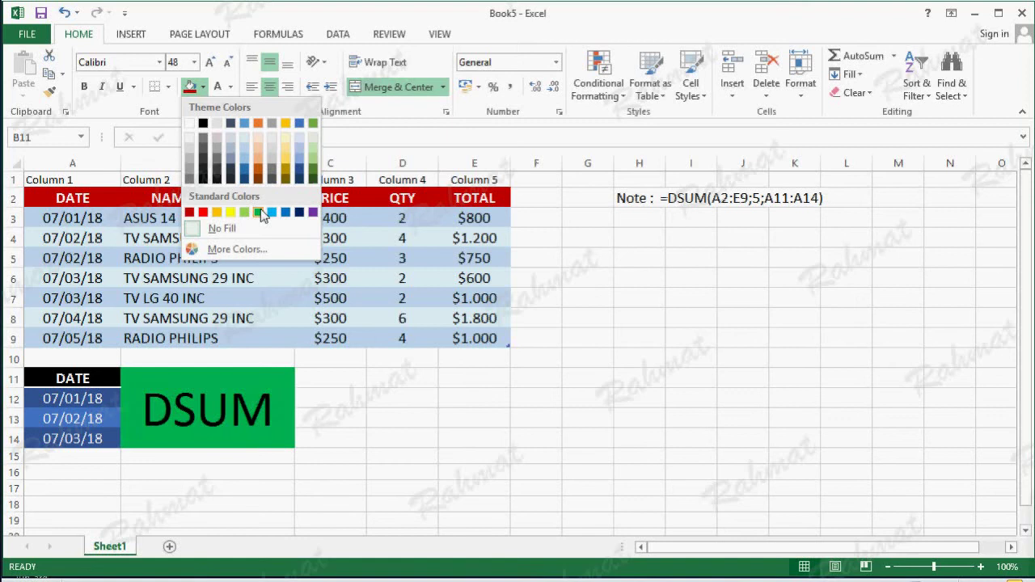
{"action": "left_click", "coordinate": [258, 212]}
{"action": "left_click", "coordinate": [231, 87]}
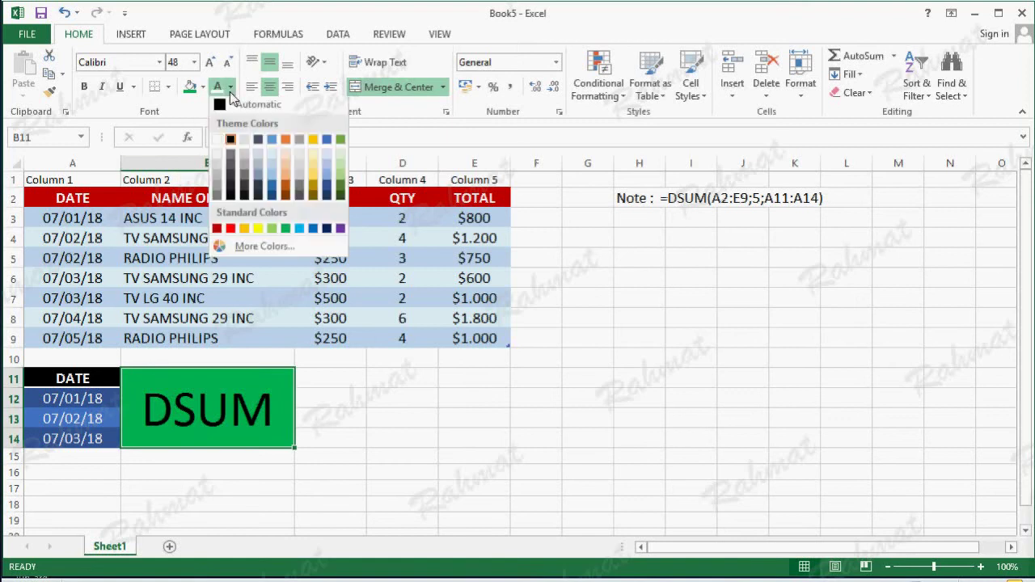
{"action": "left_click", "coordinate": [230, 142]}
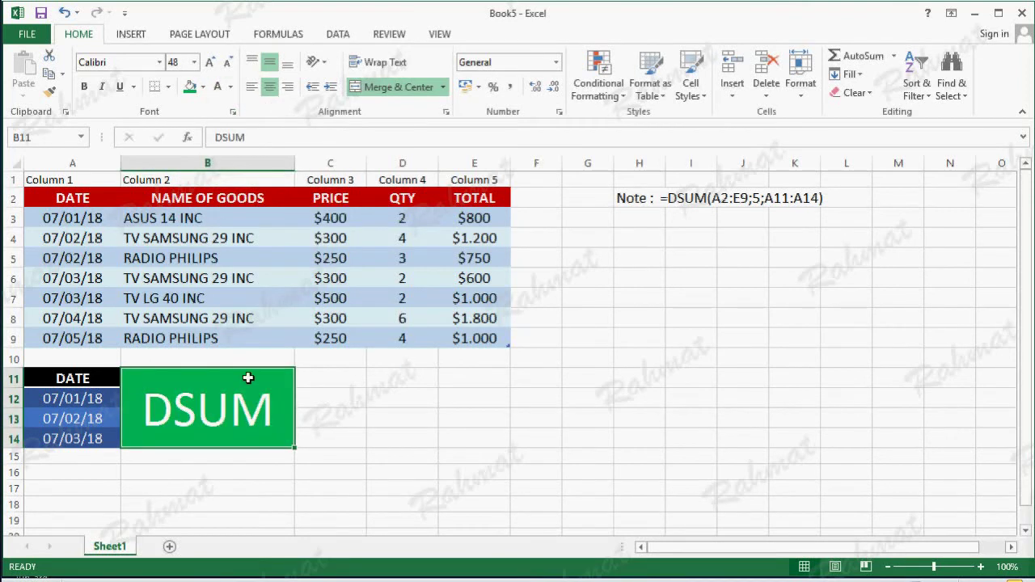
Step: Merge and centre the DSUM label across B11:C14
{"action": "left_click_drag", "start_coordinate": [287, 376], "coordinate": [319, 388]}
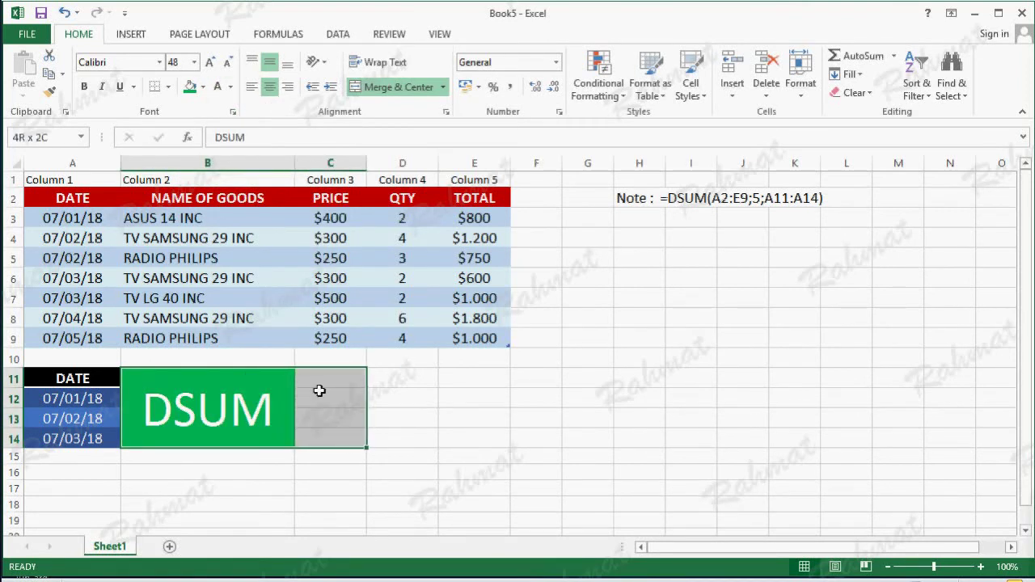
{"action": "left_click", "coordinate": [393, 88]}
{"action": "left_click", "coordinate": [393, 87]}
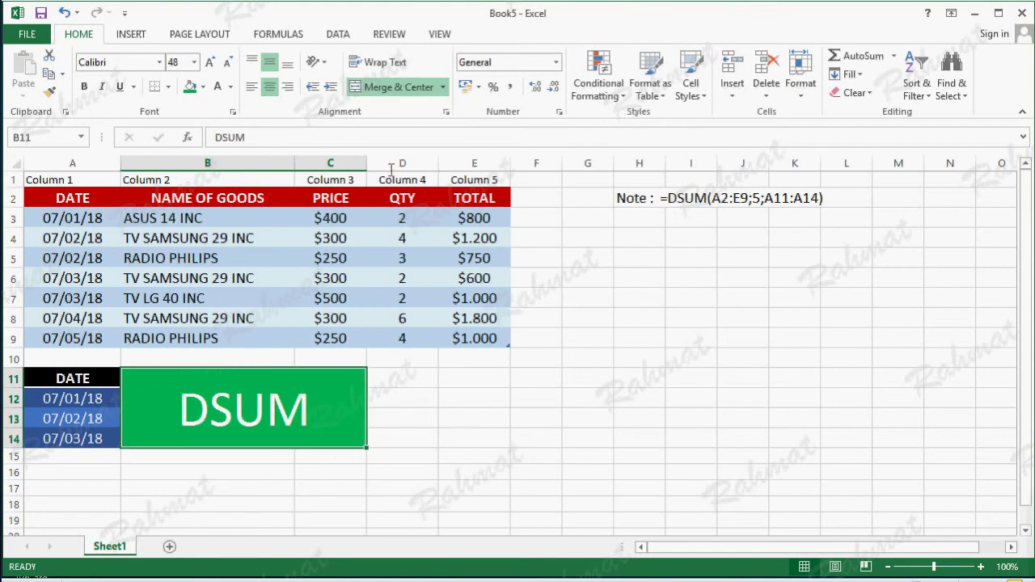
{"action": "left_click", "coordinate": [461, 416]}
{"action": "left_click_drag", "start_coordinate": [405, 376], "coordinate": [458, 437]}
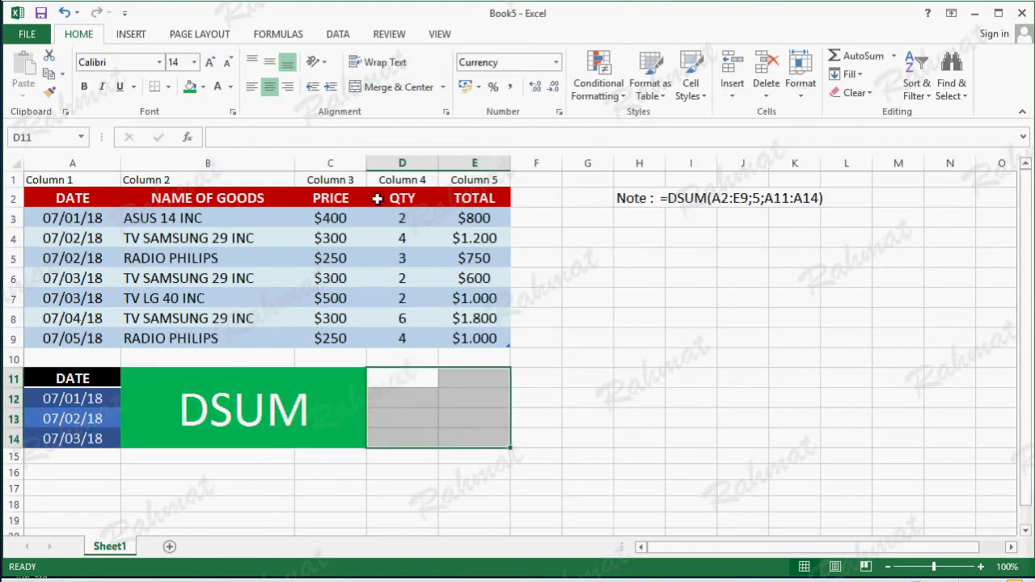
Step: Merge D11:E14 into one cell and start a =DSUM( formula there
{"action": "left_click", "coordinate": [388, 97]}
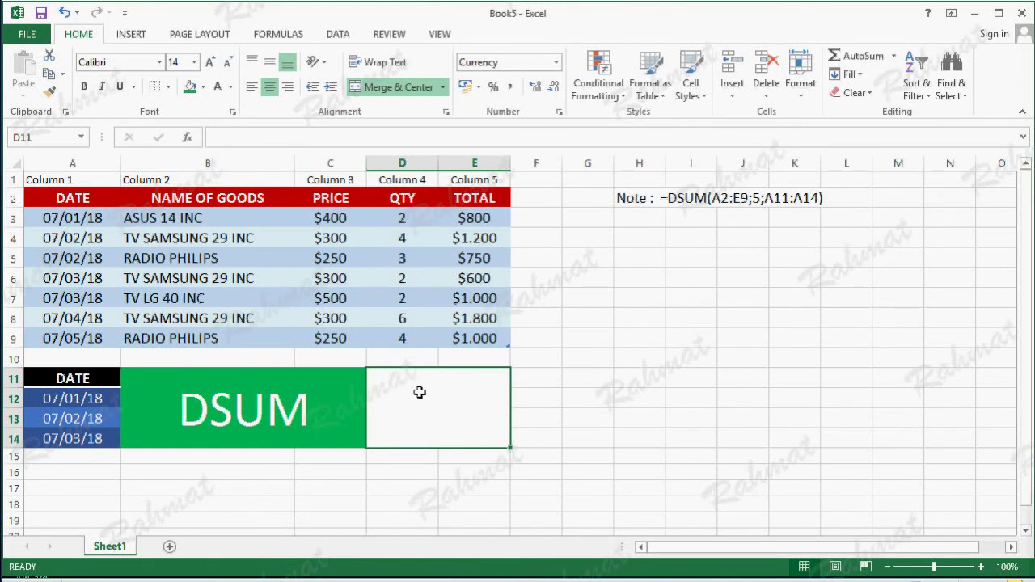
{"action": "type", "text": "="}
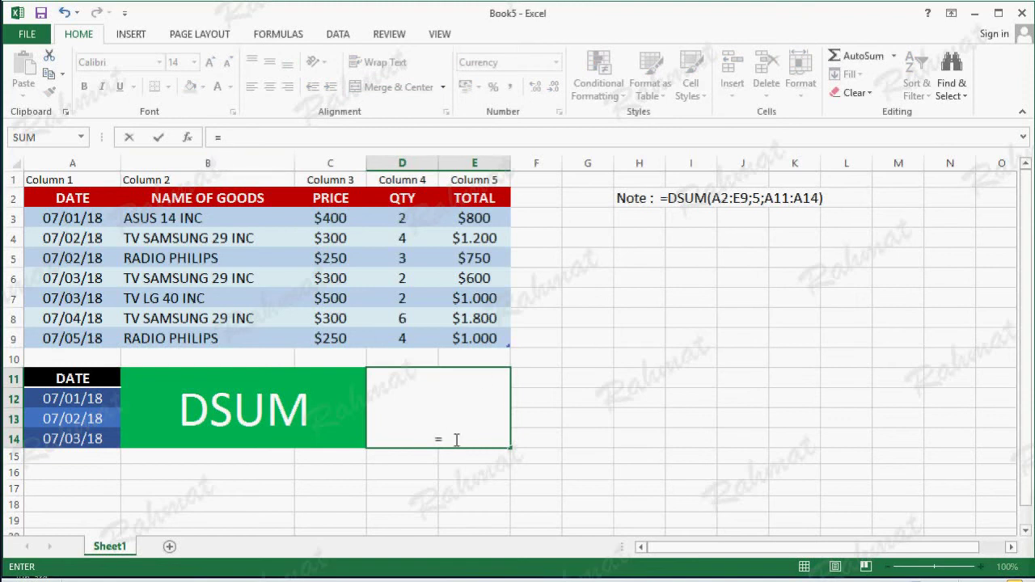
{"action": "type", "text": "D"}
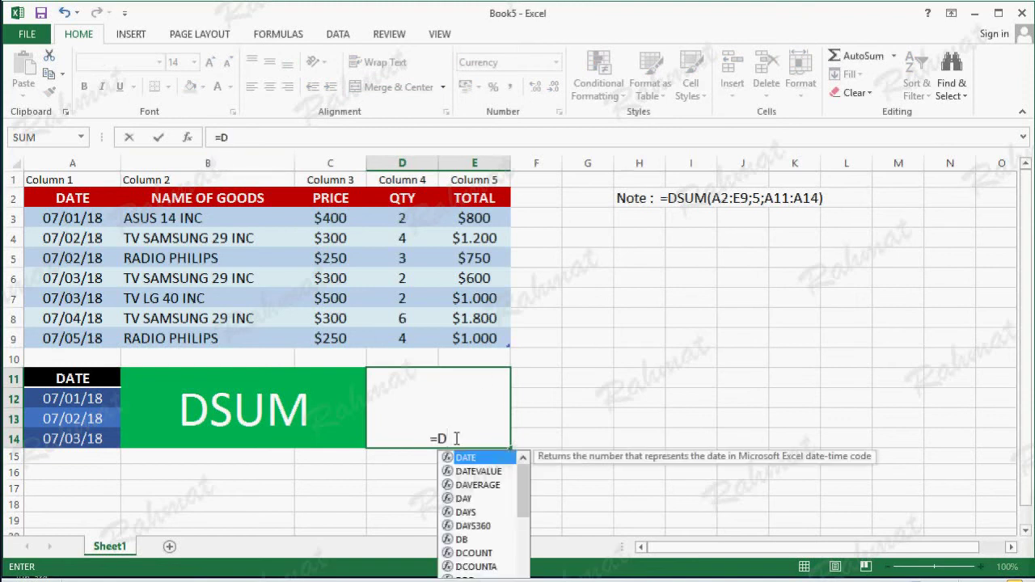
{"action": "type", "text": "SUM"}
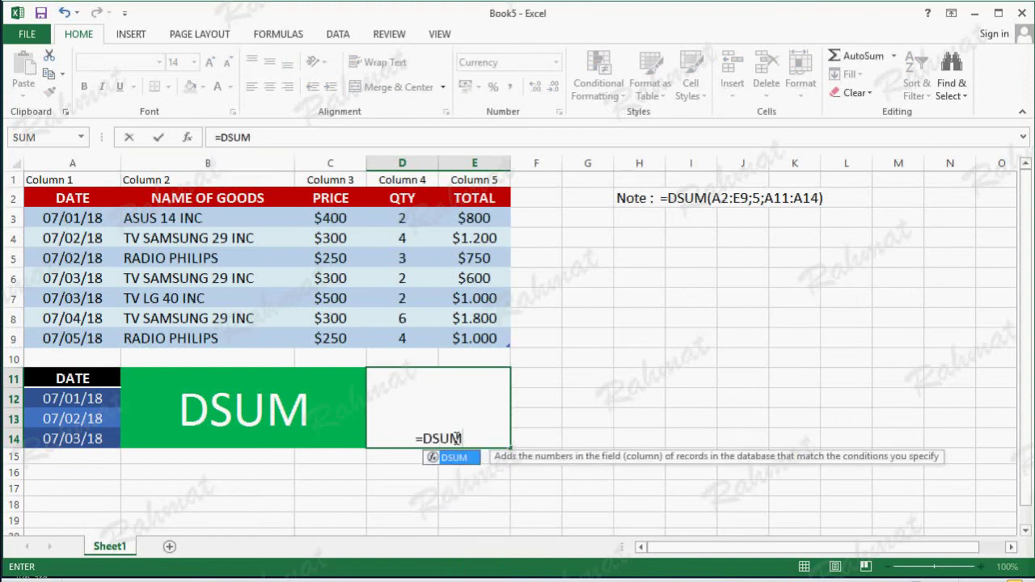
{"action": "type", "text": "("}
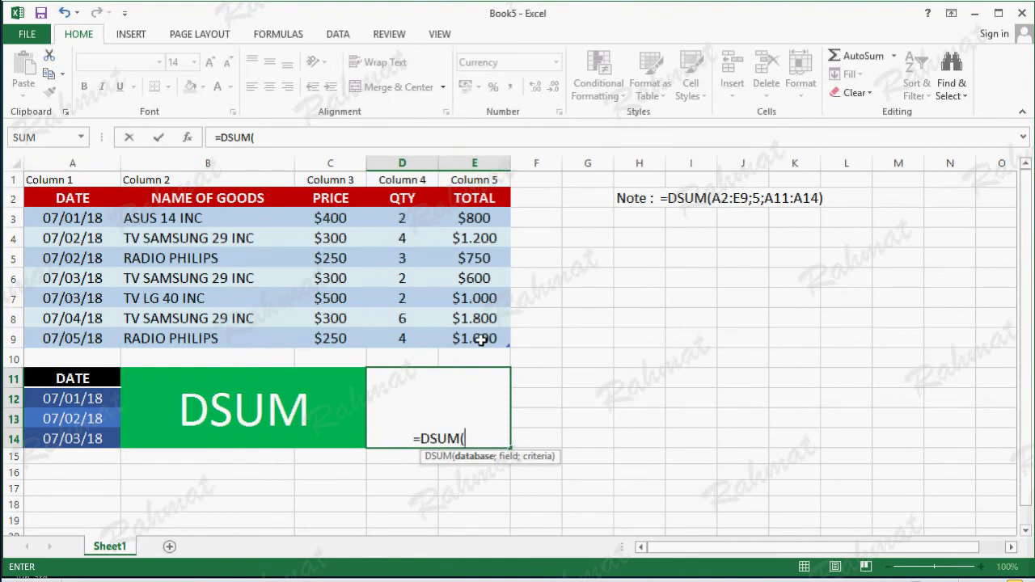
Step: Enter A2:E9; as the database range of the DSUM formula
{"action": "type", "text": "A2"}
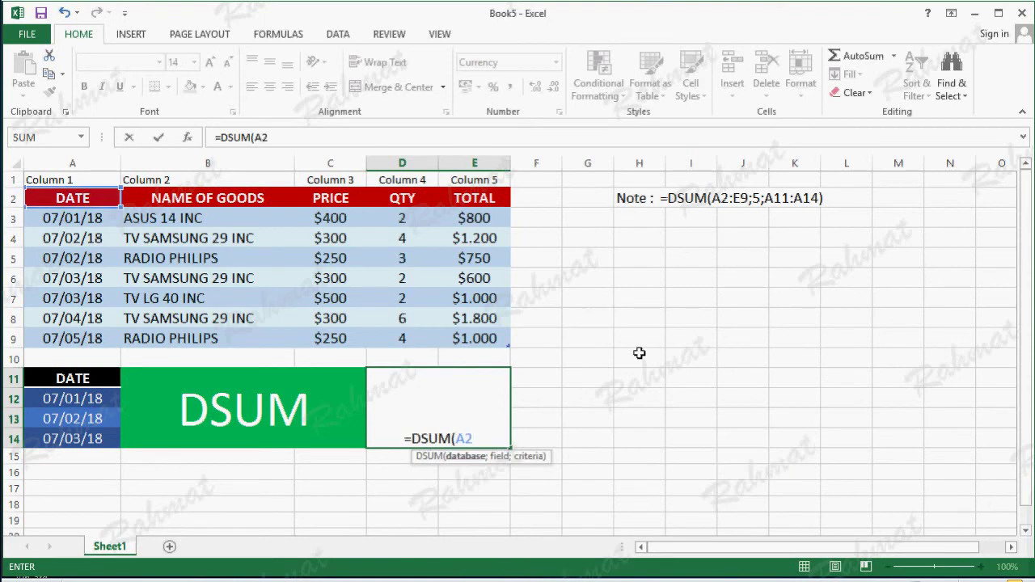
{"action": "type", "text": ":E"}
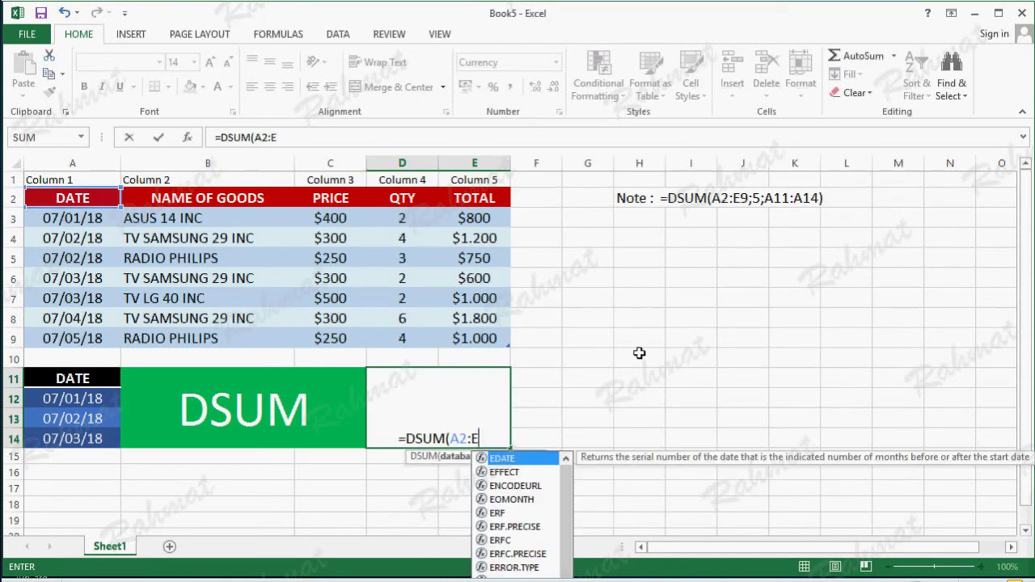
{"action": "type", "text": "9"}
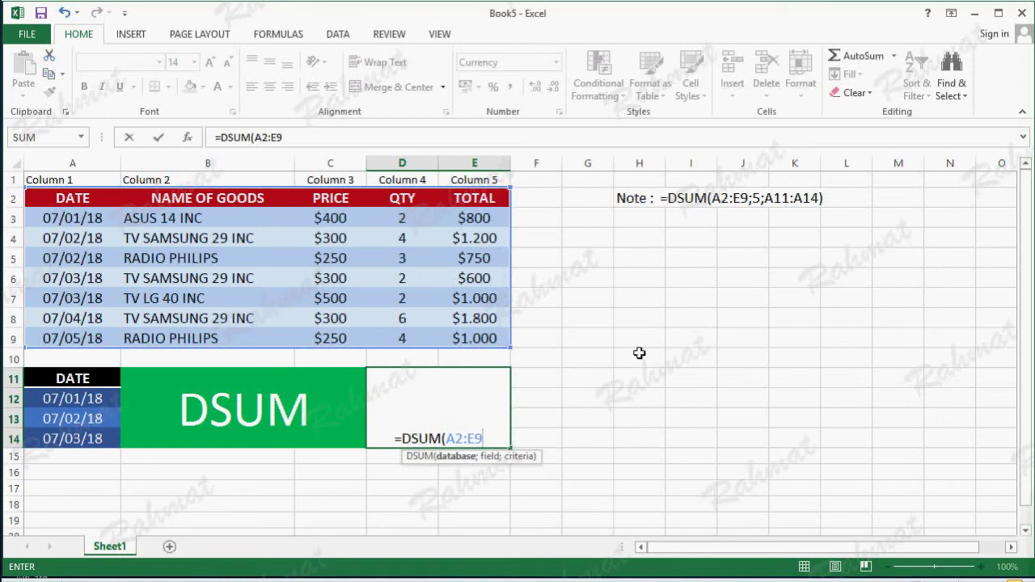
{"action": "type", "text": ";"}
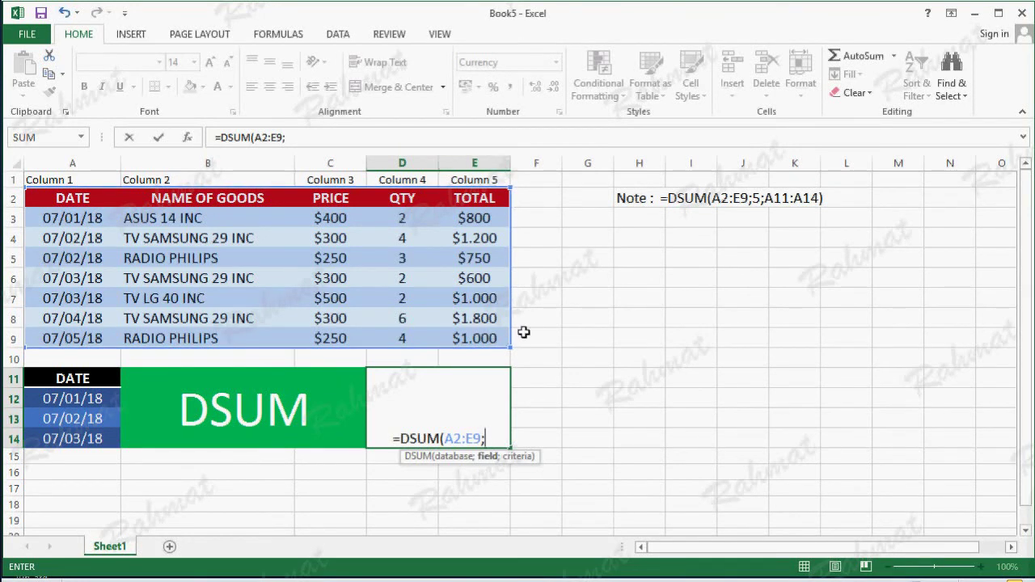
Step: Complete and enter the formula =DSUM(A2:E9;5;A11:A14) in the merged D11 cell
{"action": "type", "text": "5"}
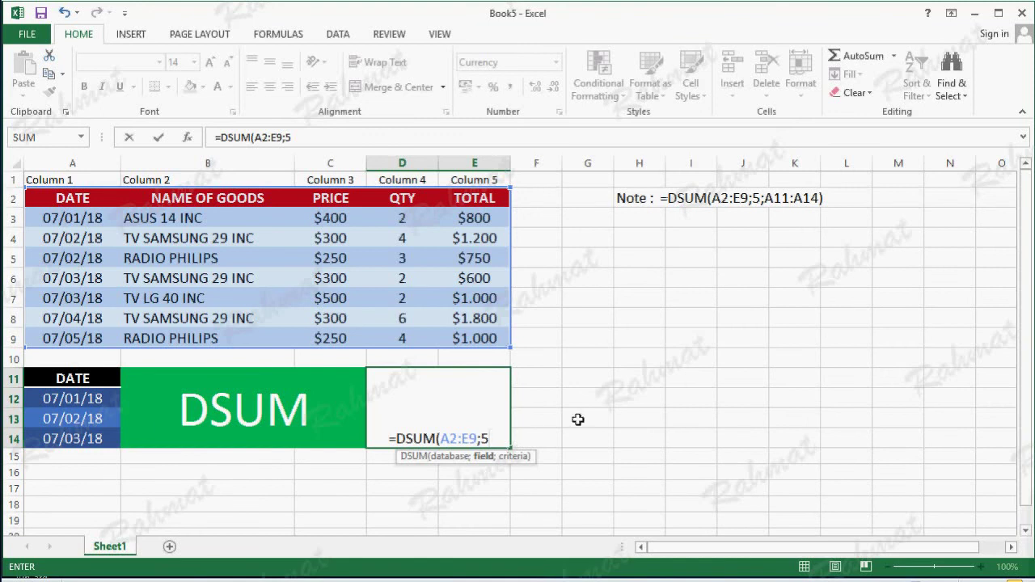
{"action": "type", "text": "A11"}
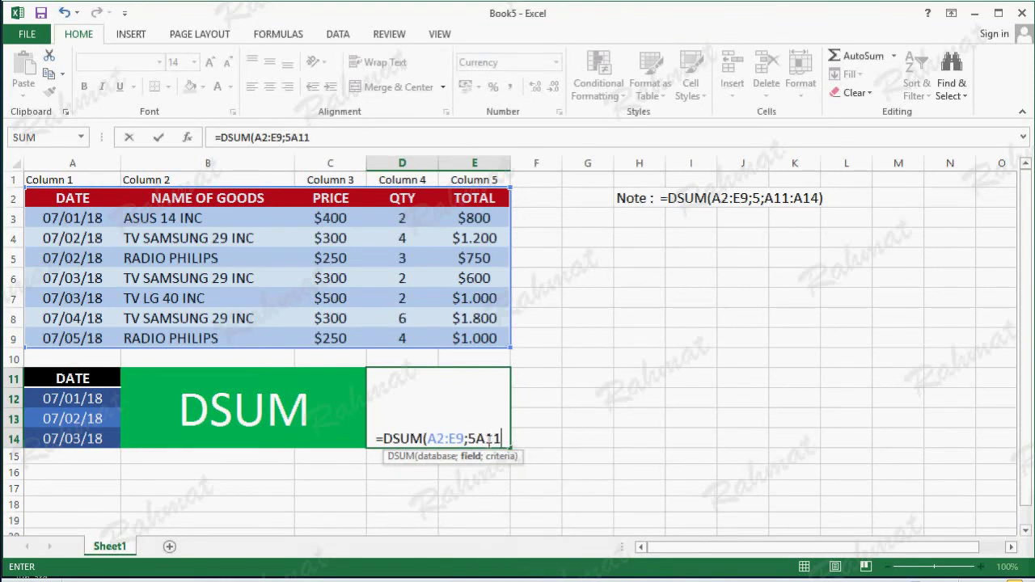
{"action": "left_click", "coordinate": [476, 438]}
{"action": "type", "text": ";A11"}
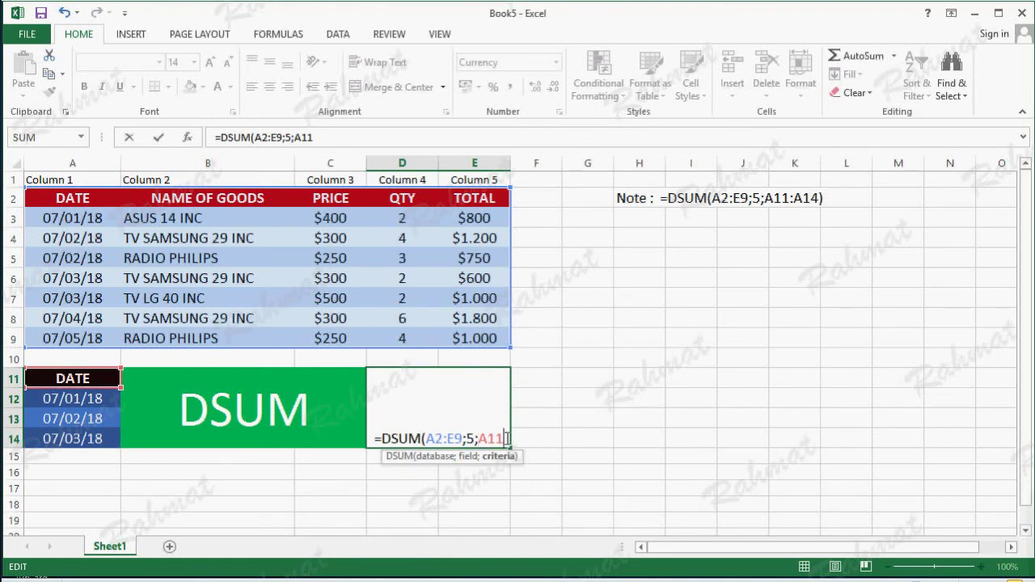
{"action": "type", "text": ":"}
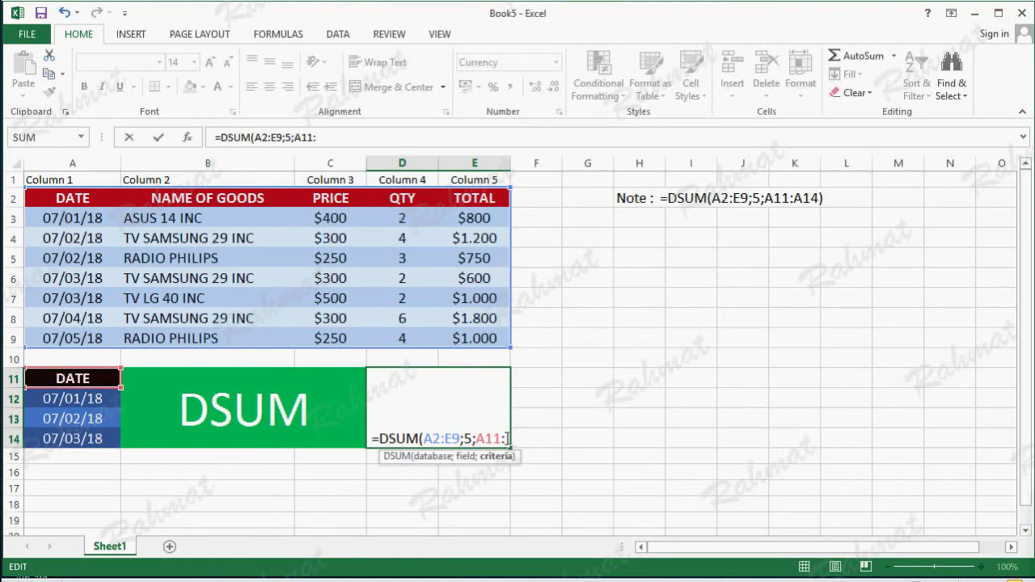
{"action": "type", "text": "A"}
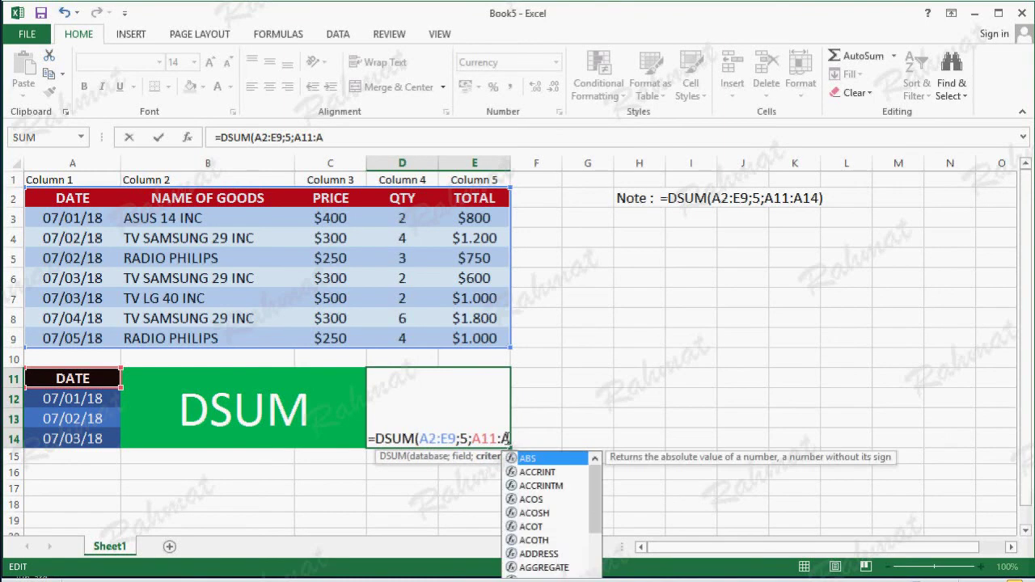
{"action": "type", "text": "1"}
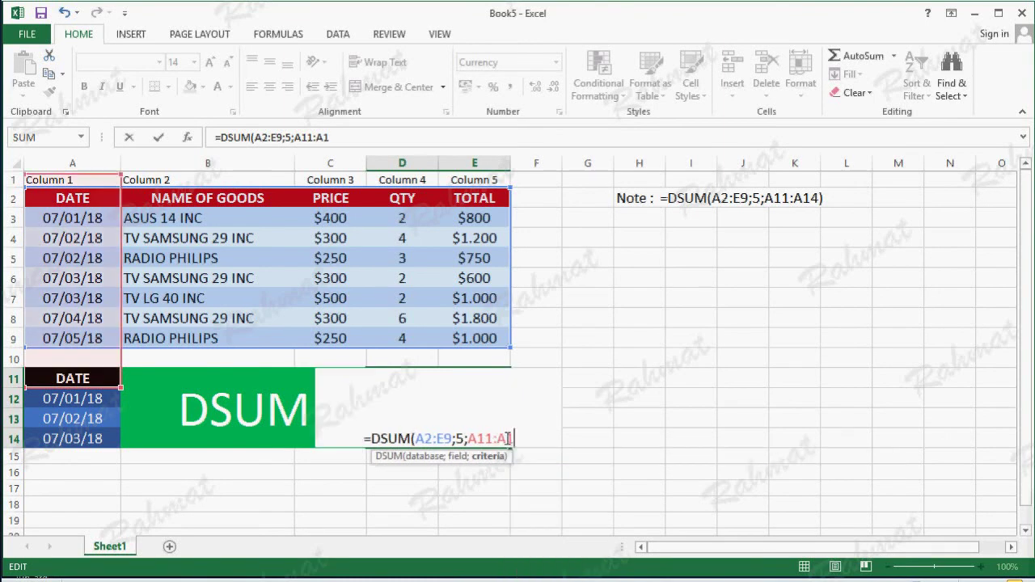
{"action": "type", "text": "4"}
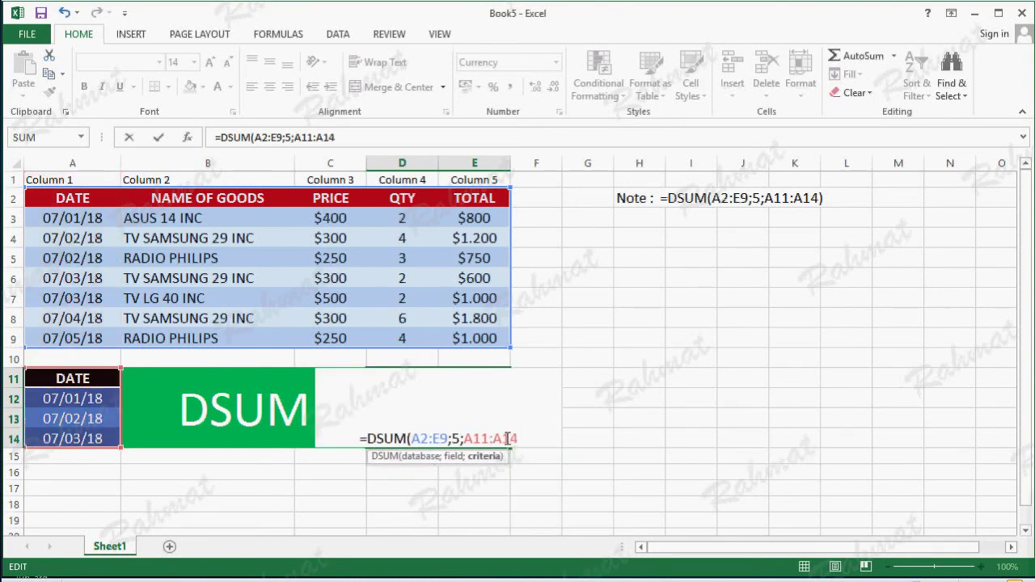
{"action": "type", "text": ")"}
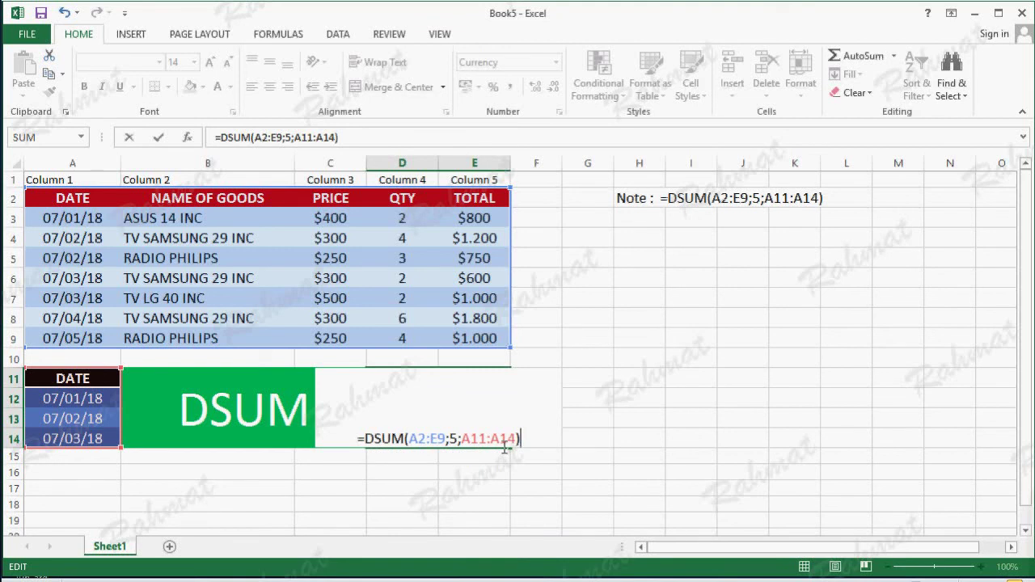
{"action": "key", "text": "Return"}
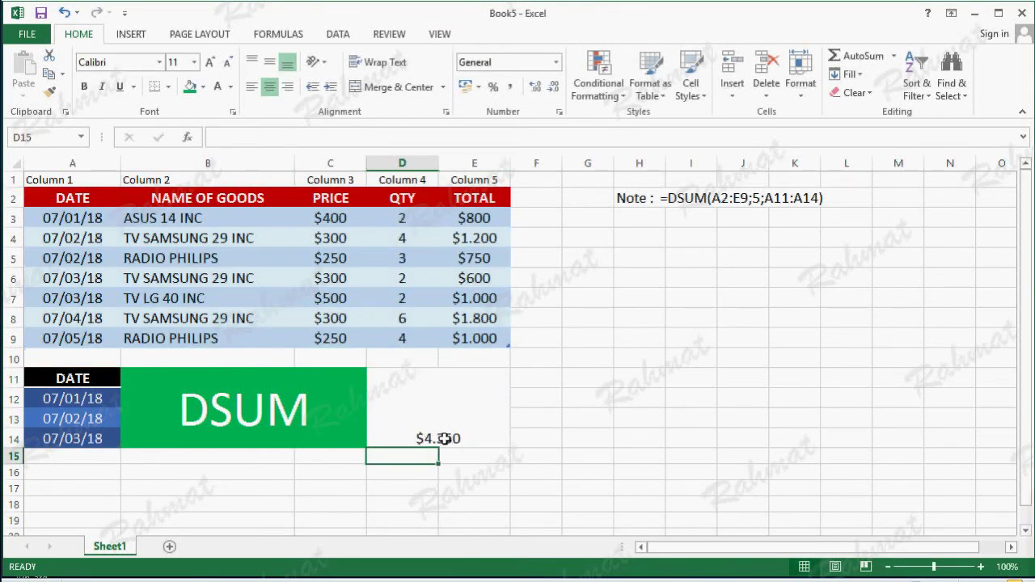
Step: Set the merged D11 result cell's vertical alignment to Center in Format Cells
{"action": "left_click", "coordinate": [424, 390]}
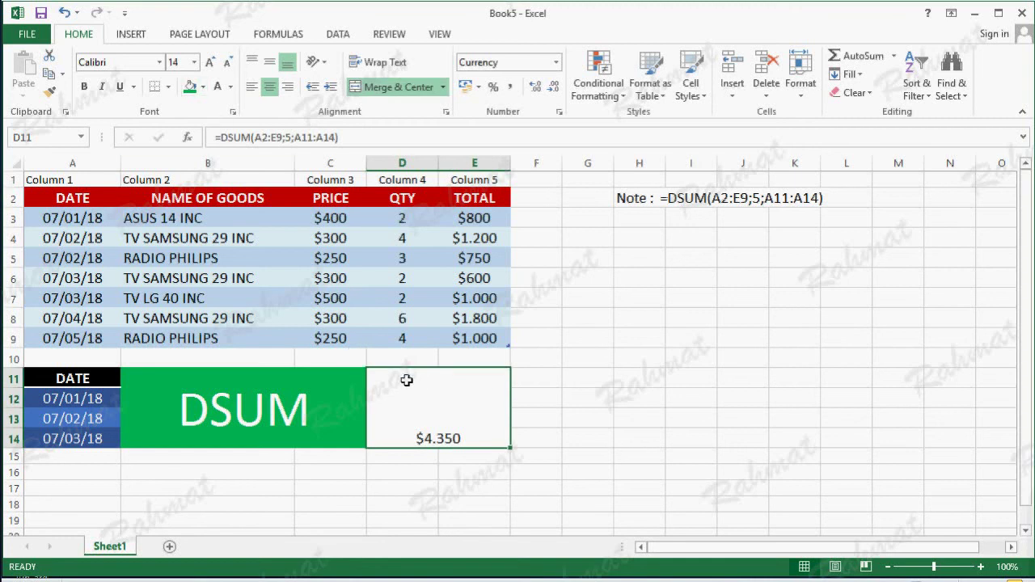
{"action": "right_click", "coordinate": [418, 404]}
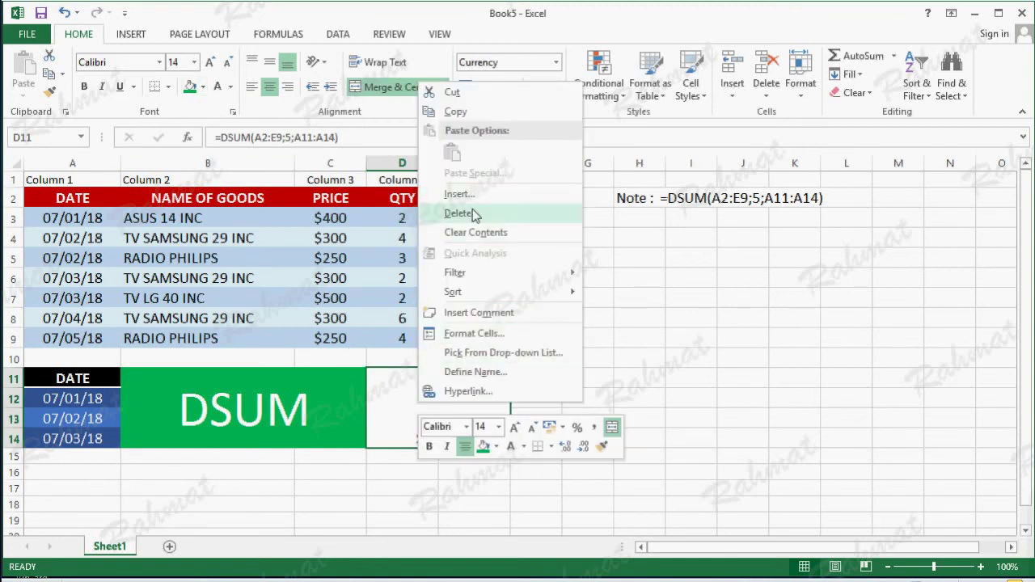
{"action": "left_click", "coordinate": [479, 337]}
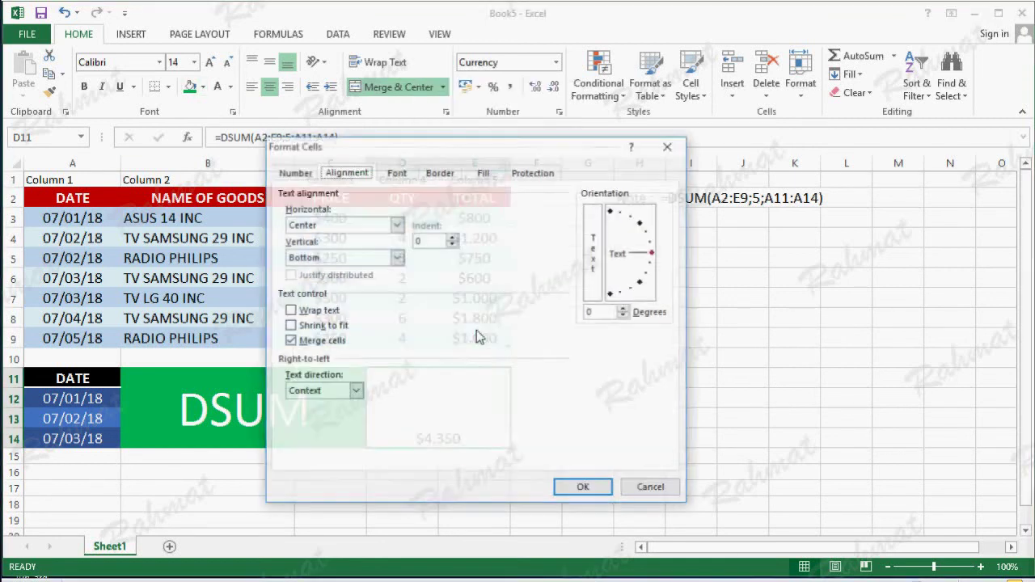
{"action": "left_click", "coordinate": [395, 257]}
{"action": "left_click", "coordinate": [362, 282]}
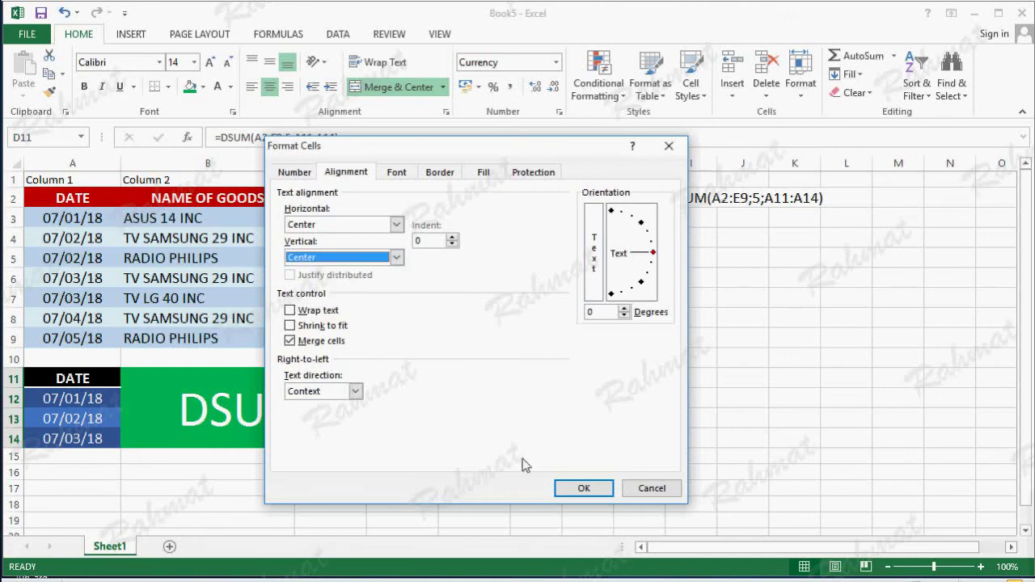
{"action": "left_click", "coordinate": [580, 488]}
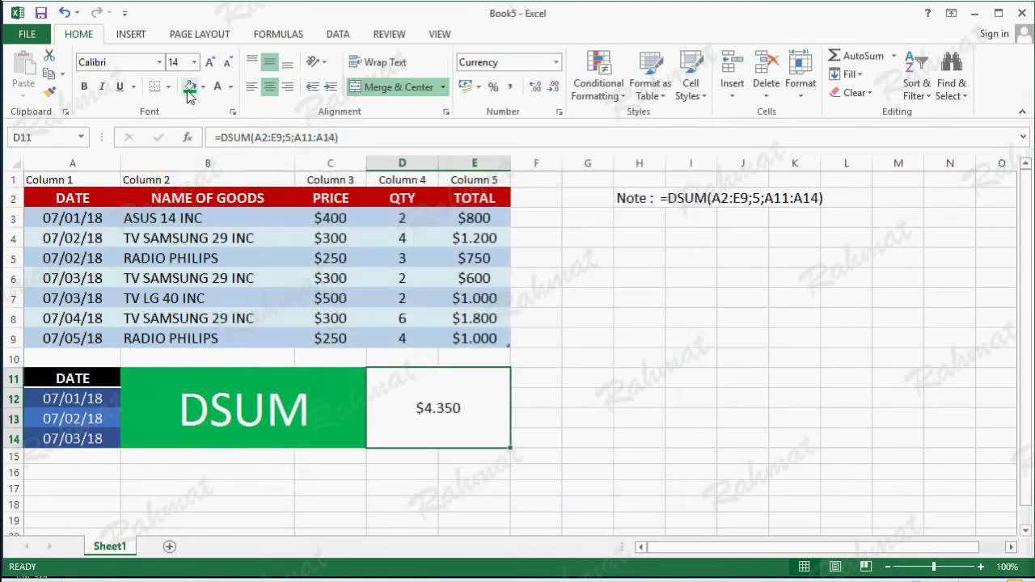
Step: Set the result text to Britannic Bold at size 36
{"action": "left_click", "coordinate": [160, 63]}
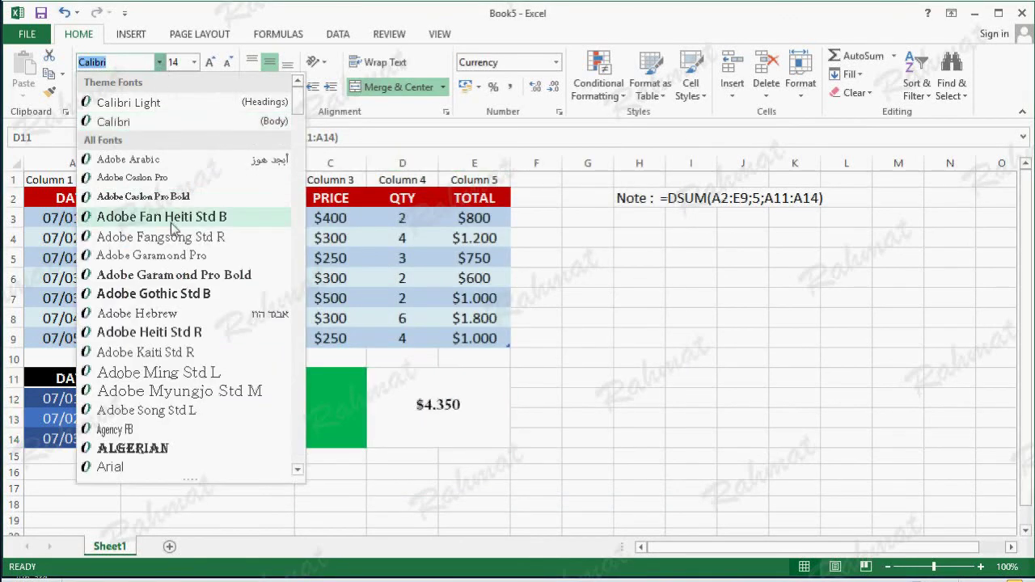
{"action": "scroll", "coordinate": [207, 394], "scroll_direction": "down", "scroll_amount": 2}
{"action": "scroll", "coordinate": [206, 394], "scroll_direction": "down", "scroll_amount": 1}
{"action": "scroll", "coordinate": [207, 394], "scroll_direction": "down", "scroll_amount": 3}
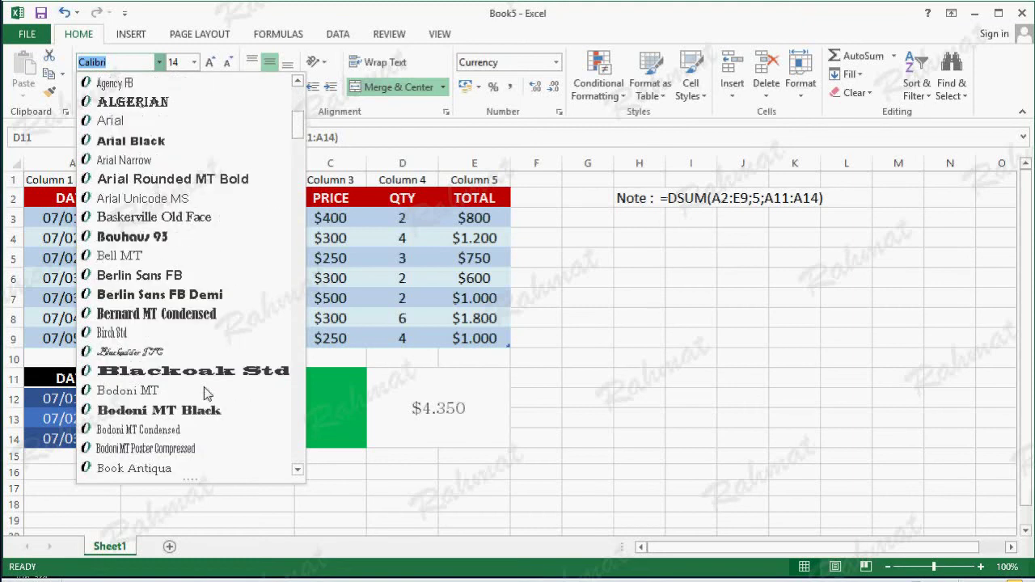
{"action": "scroll", "coordinate": [203, 388], "scroll_direction": "down", "scroll_amount": 1}
{"action": "scroll", "coordinate": [203, 388], "scroll_direction": "down", "scroll_amount": 1}
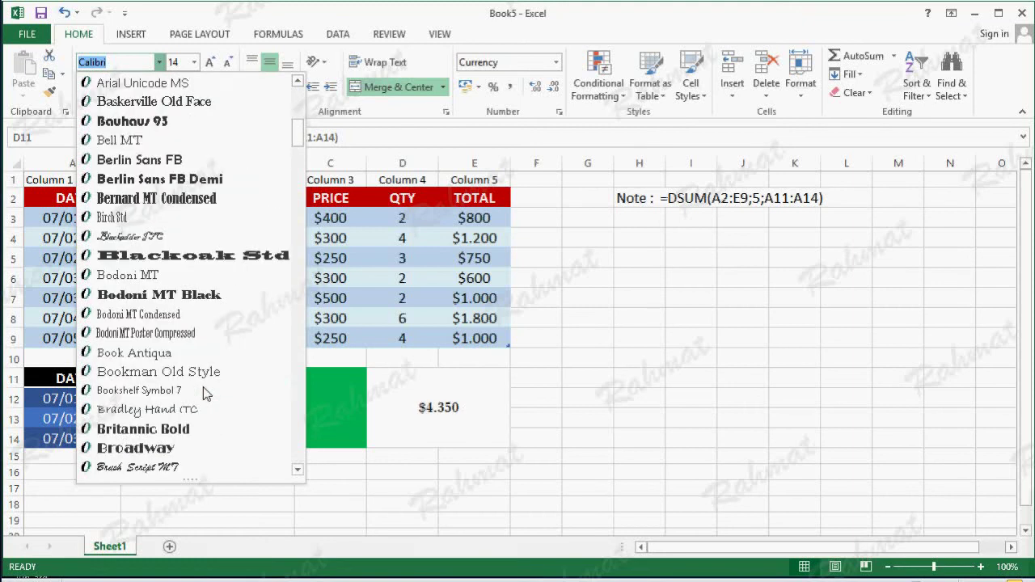
{"action": "left_click", "coordinate": [193, 428]}
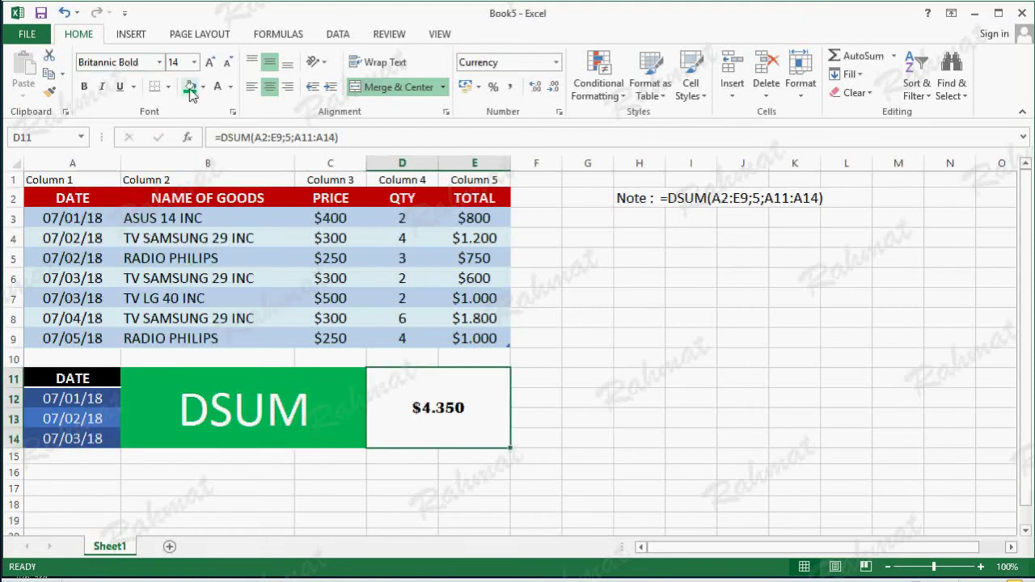
{"action": "left_click", "coordinate": [194, 62]}
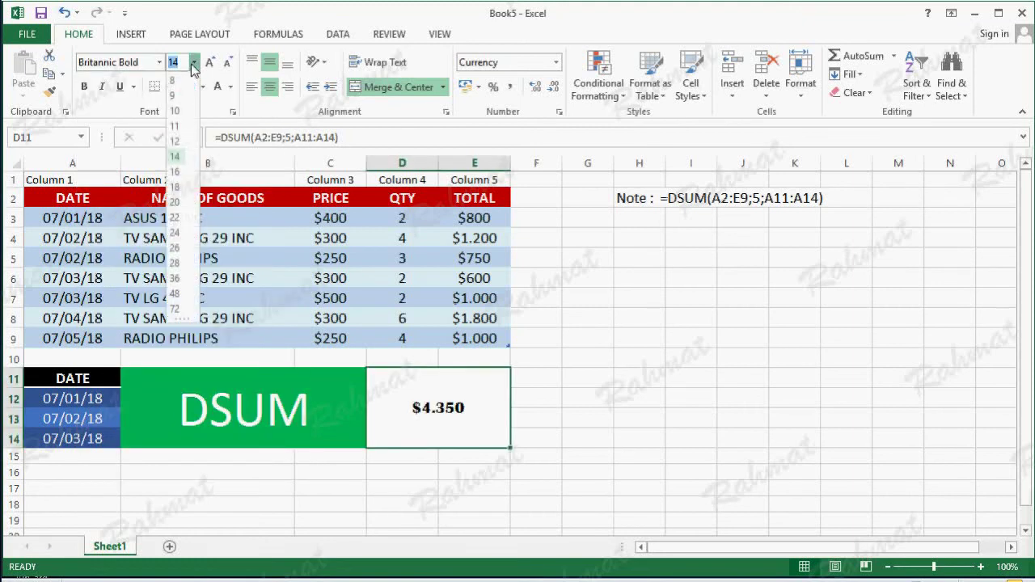
{"action": "left_click", "coordinate": [176, 278]}
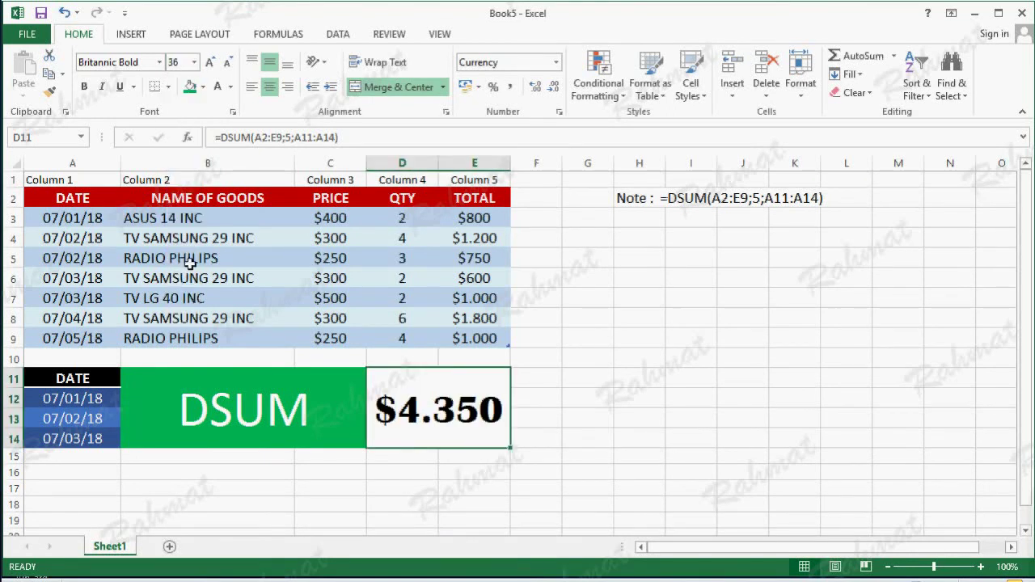
Step: Give the result cell a dark blue fill and white font colour
{"action": "left_click", "coordinate": [203, 87]}
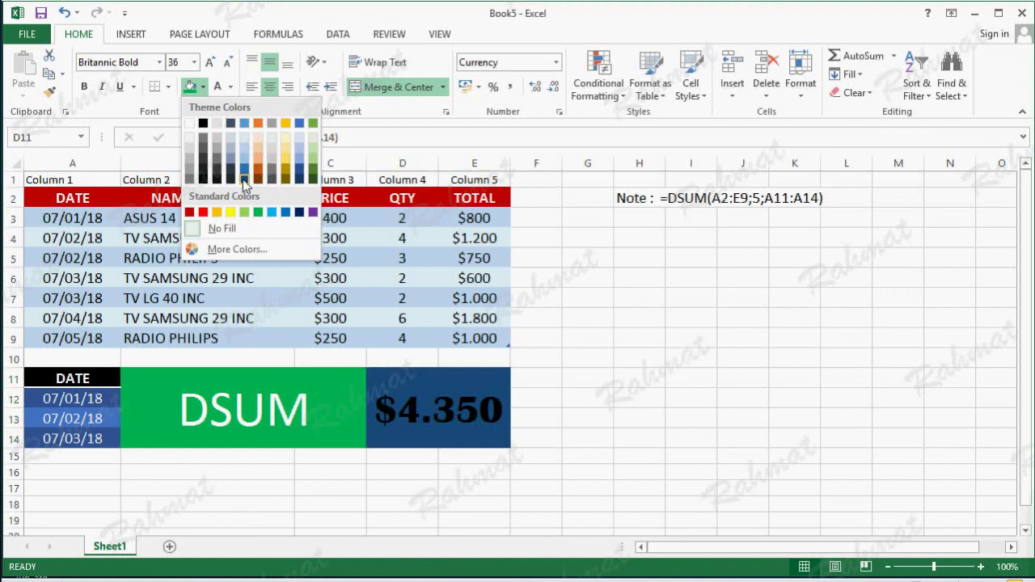
{"action": "left_click", "coordinate": [244, 179]}
{"action": "left_click", "coordinate": [231, 87]}
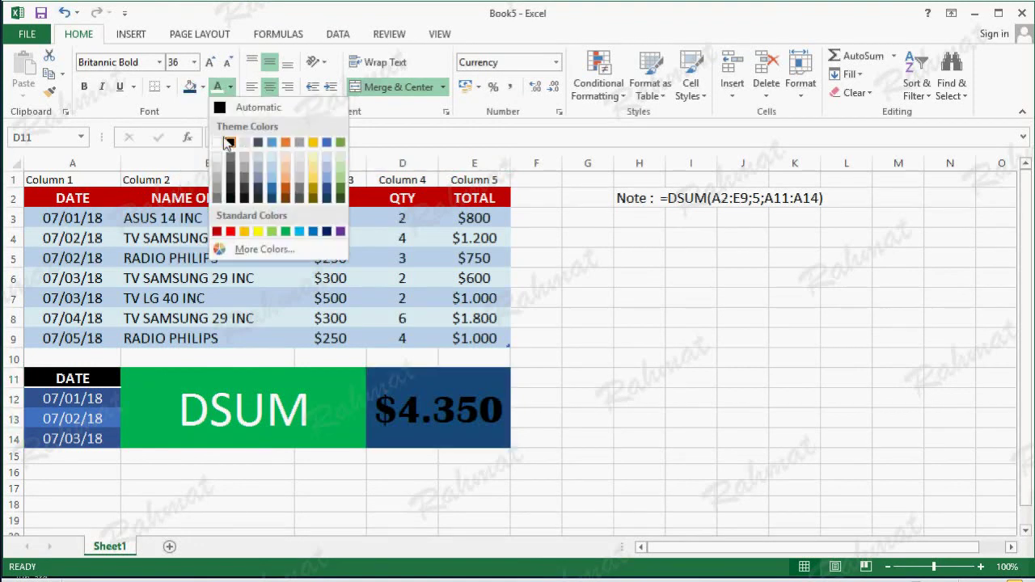
{"action": "left_click", "coordinate": [216, 144]}
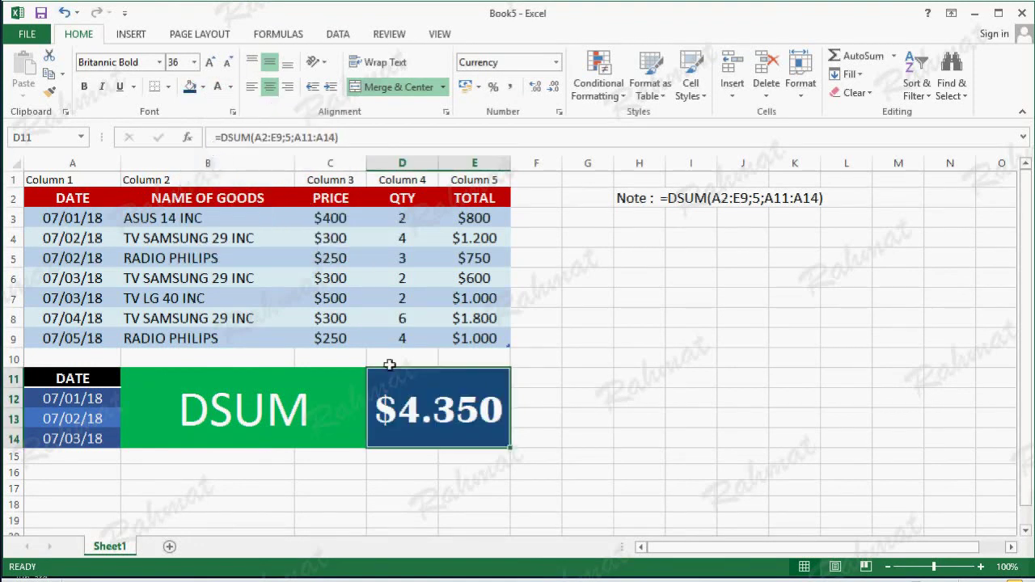
{"action": "left_click", "coordinate": [680, 376]}
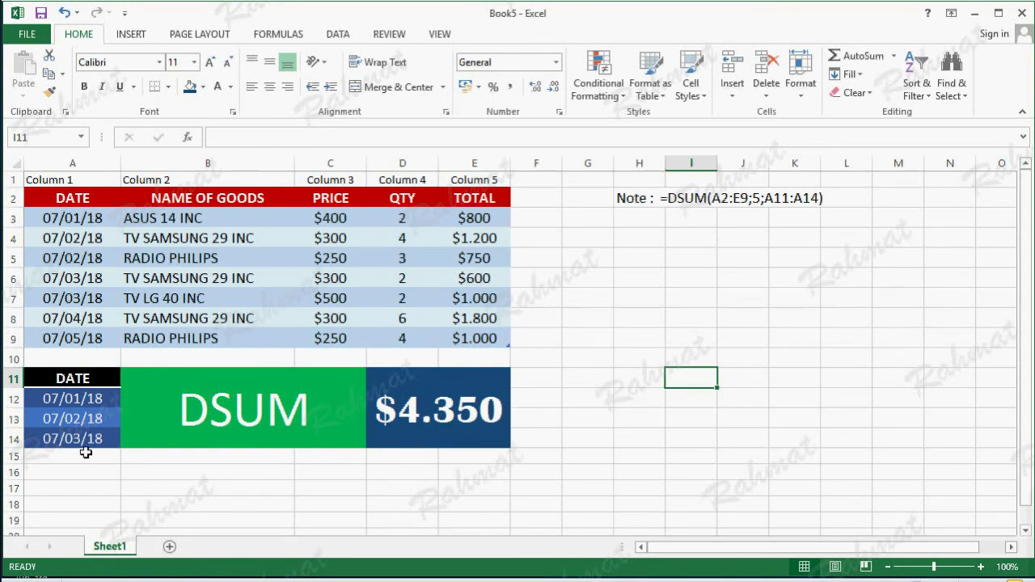
{"action": "left_click", "coordinate": [475, 472]}
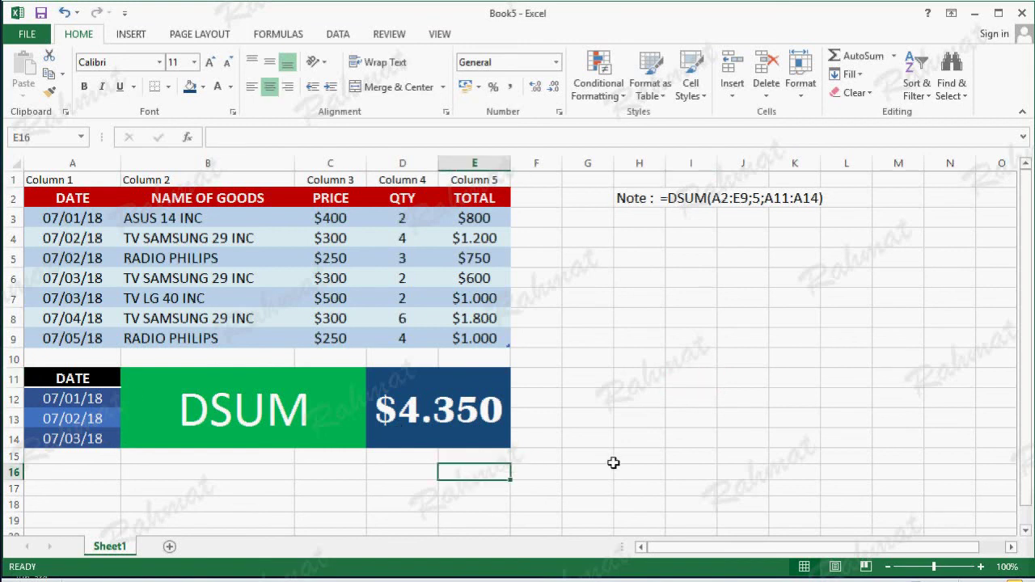